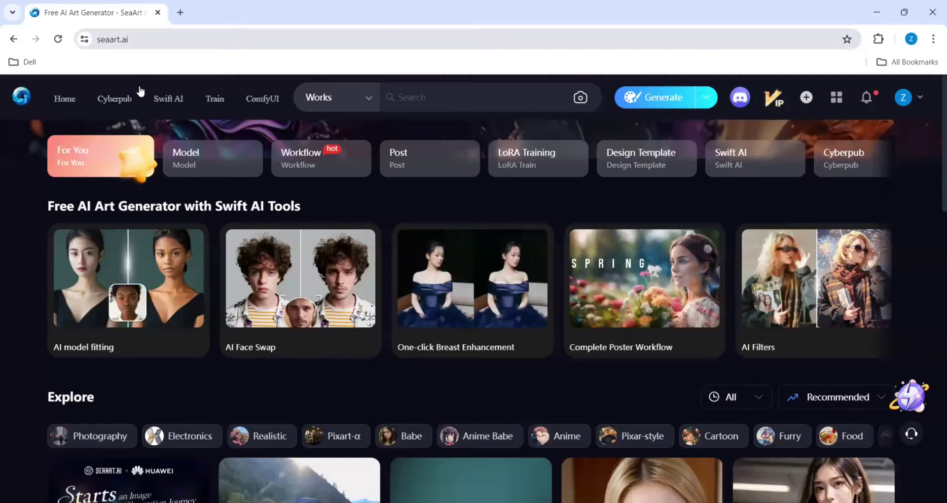
pyautogui.hotkey('ctrl', 'l')
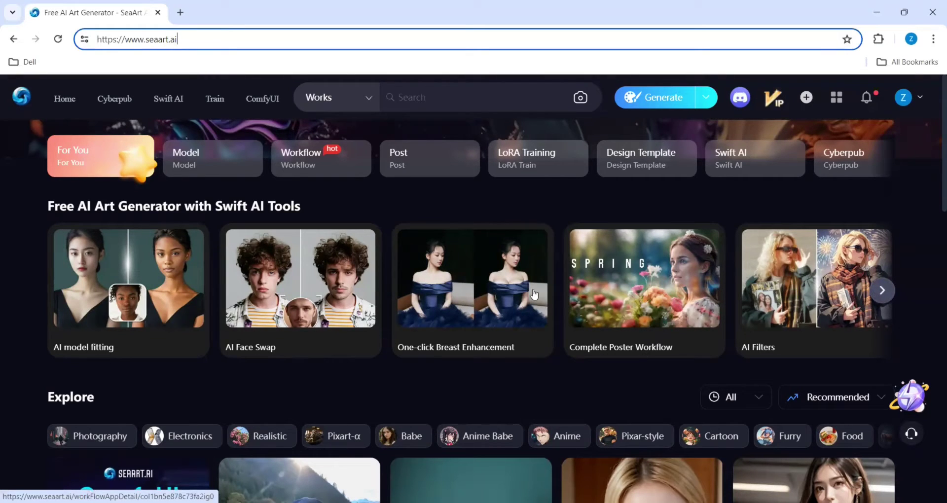
pyautogui.click(360, 101)
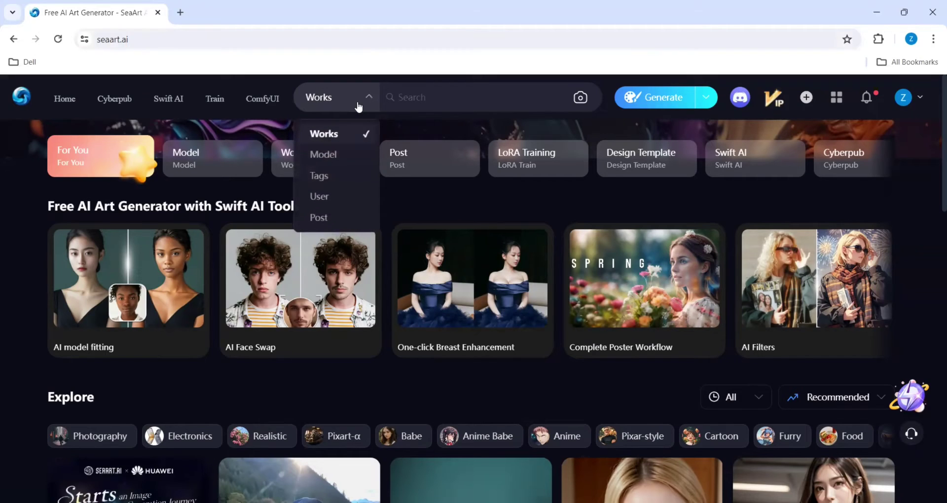
pyautogui.click(435, 90)
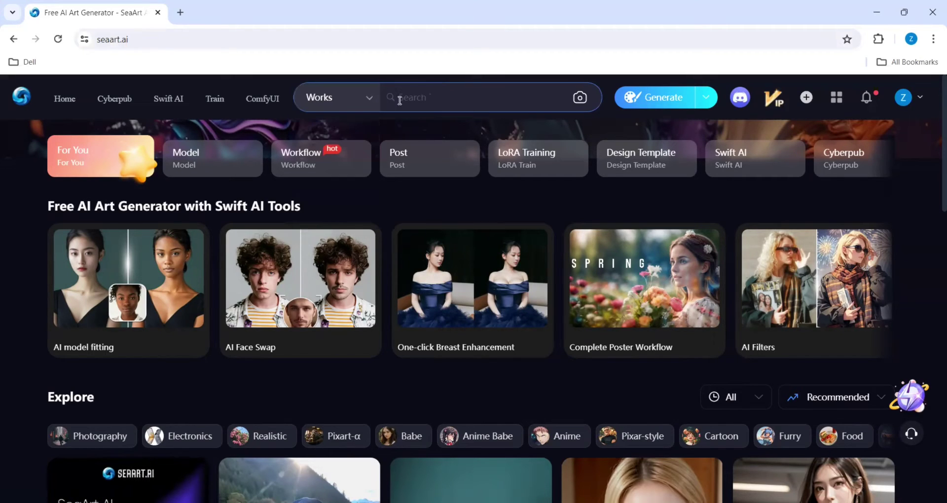
pyautogui.moveTo(145, 106)
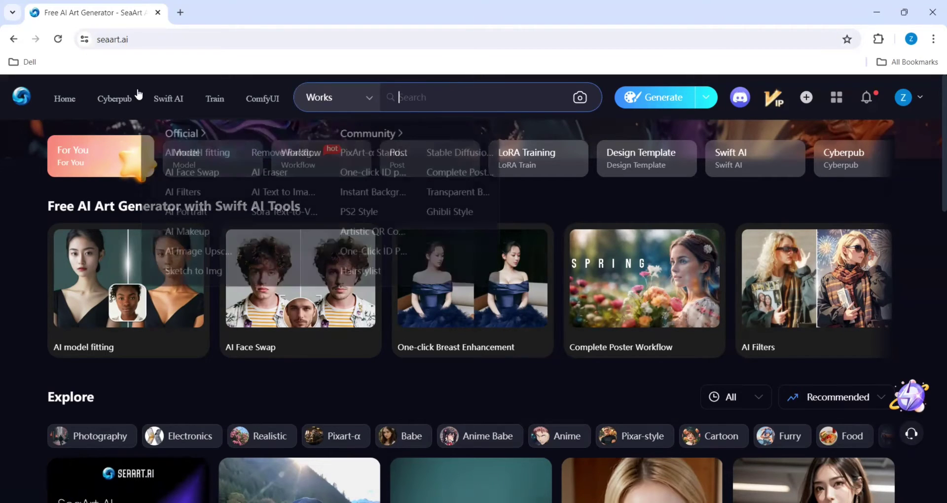
pyautogui.scroll(-3, 599, 369)
pyautogui.scroll(-1, 599, 368)
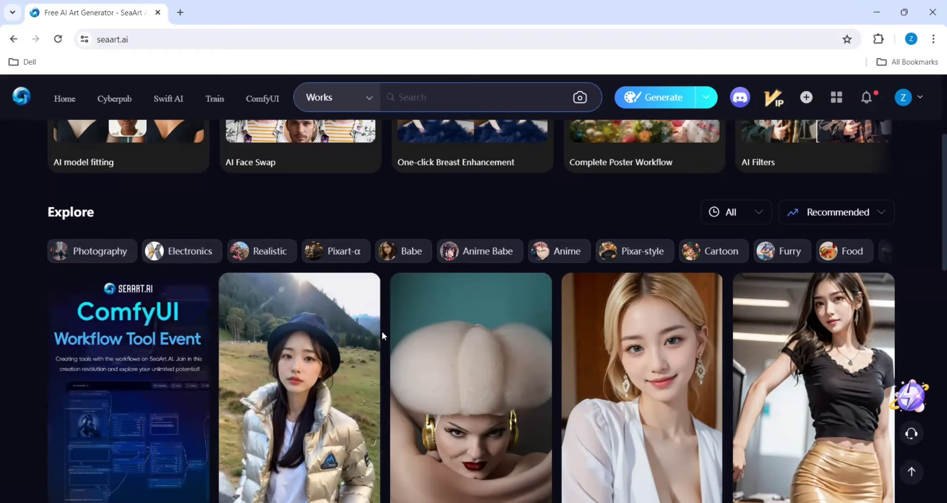
pyautogui.scroll(-3, 381, 331)
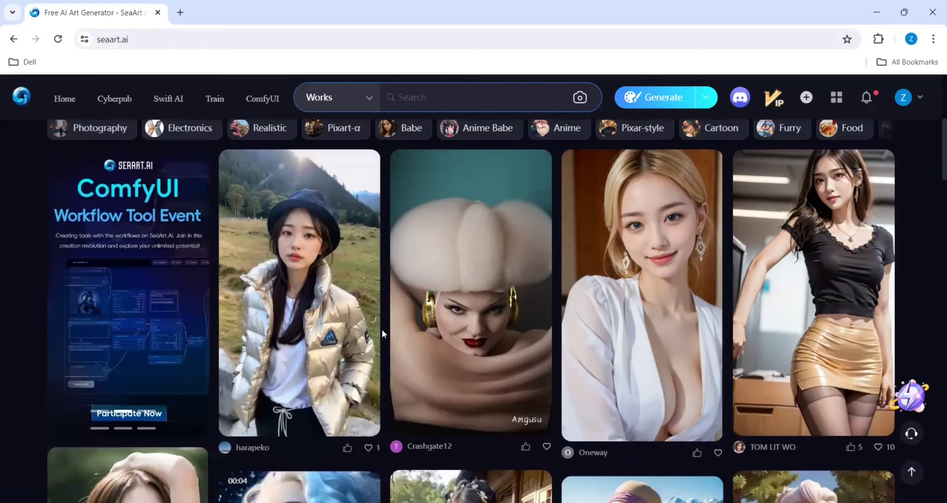
pyautogui.scroll(-5, 381, 328)
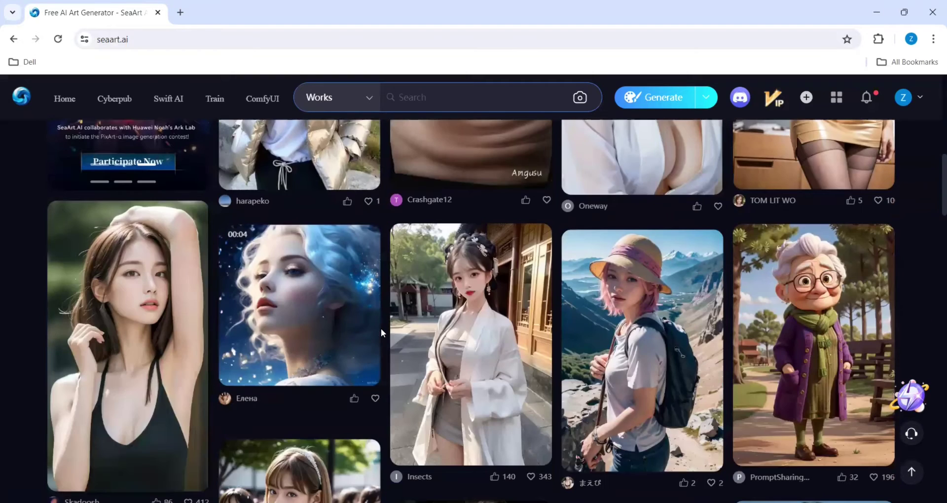
pyautogui.scroll(-5, 380, 328)
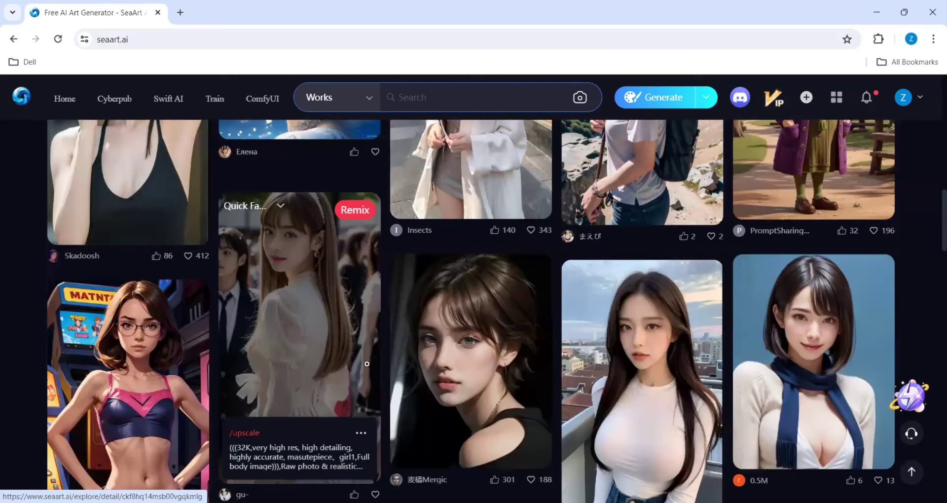
pyautogui.scroll(5, 392, 366)
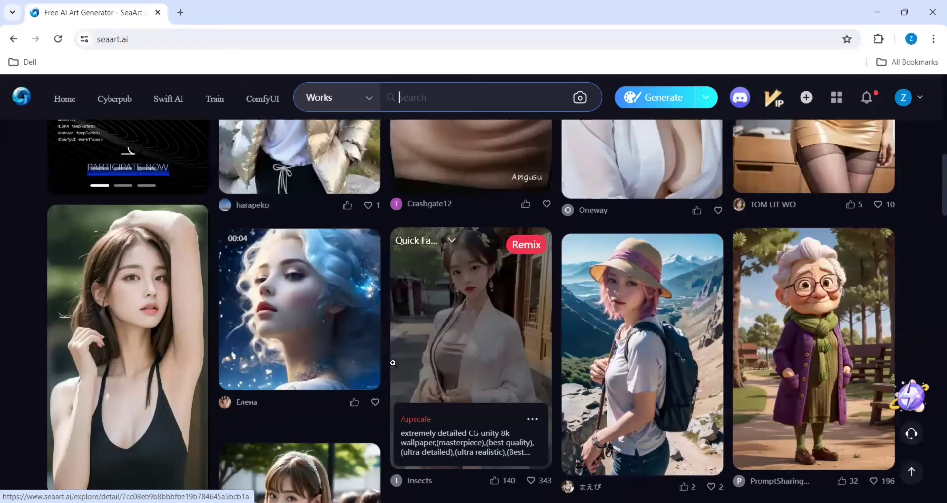
pyautogui.scroll(10, 390, 366)
pyautogui.scroll(3, 392, 365)
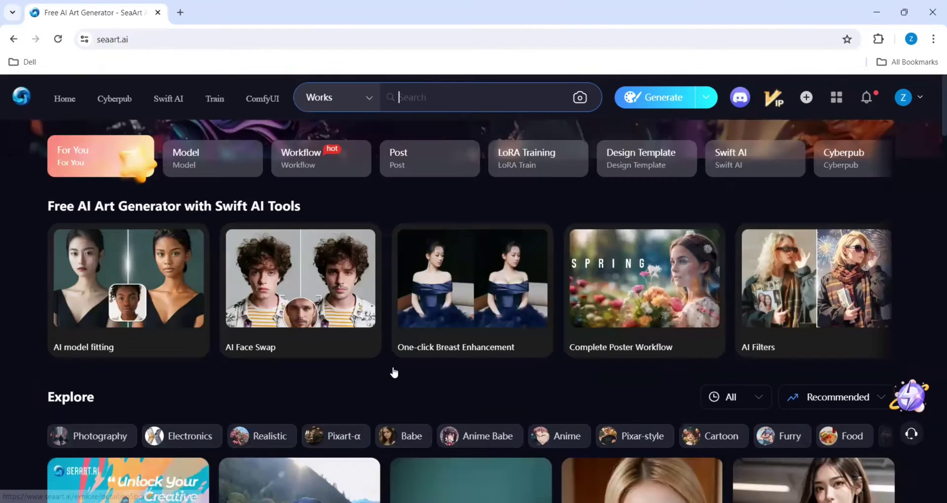
pyautogui.scroll(-6, 394, 372)
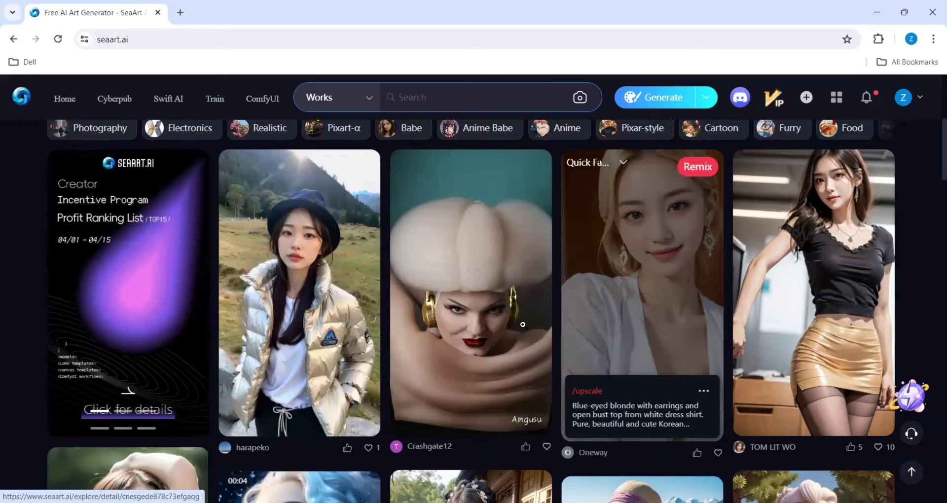
pyautogui.scroll(-8, 522, 325)
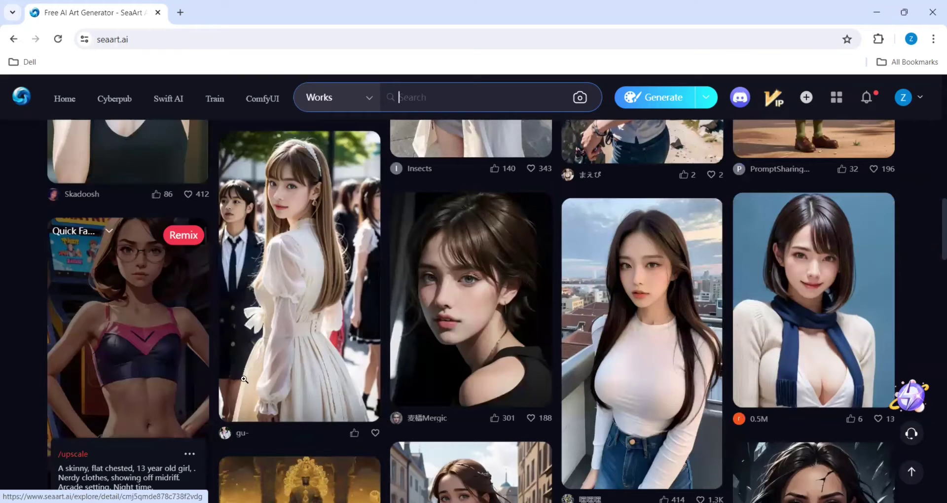
pyautogui.scroll(-5, 545, 398)
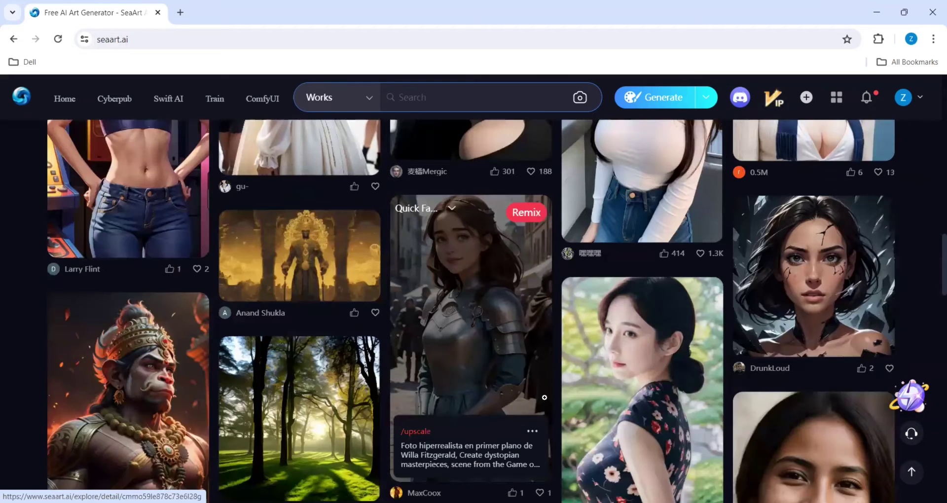
pyautogui.scroll(-6, 544, 397)
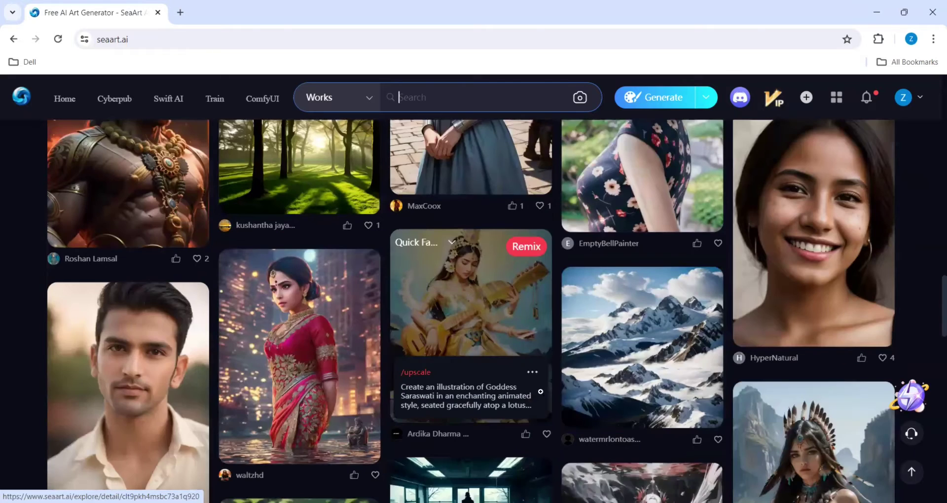
pyautogui.scroll(-1, 436, 383)
pyautogui.scroll(-1, 382, 365)
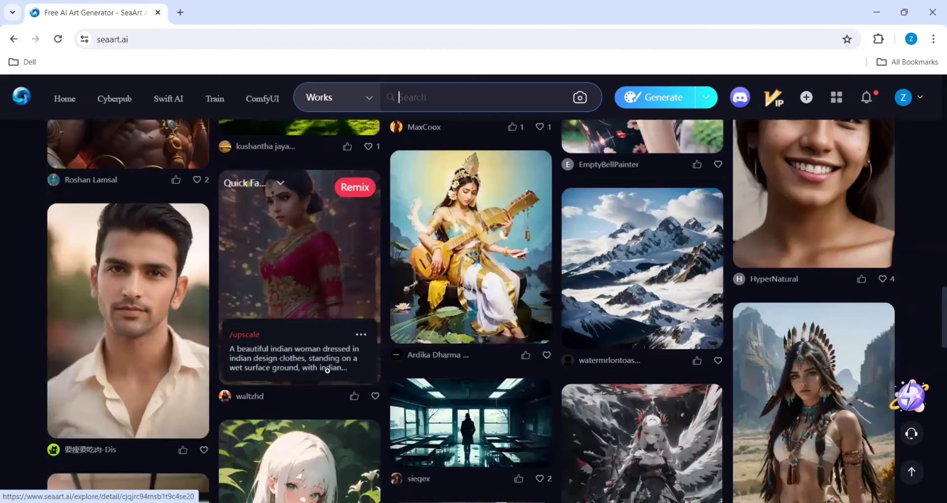
pyautogui.scroll(-4, 327, 370)
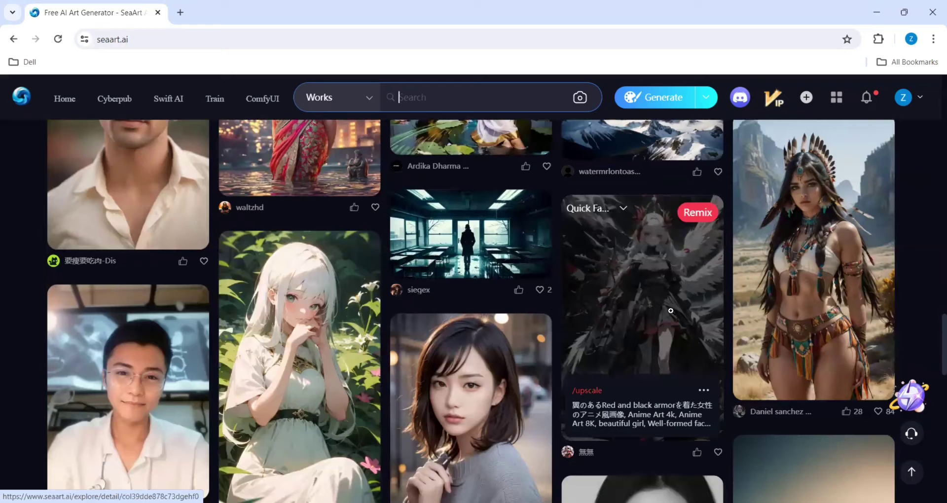
pyautogui.scroll(-3, 673, 309)
pyautogui.scroll(-1, 495, 279)
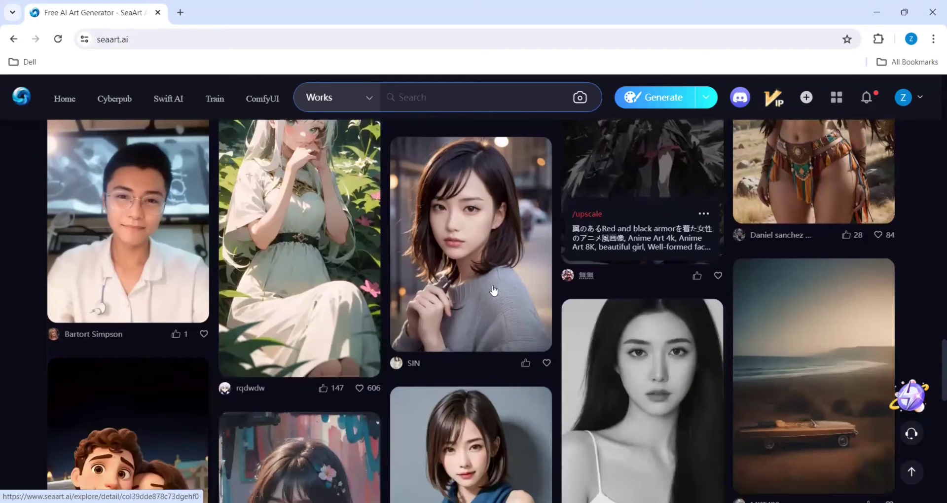
pyautogui.scroll(-6, 424, 342)
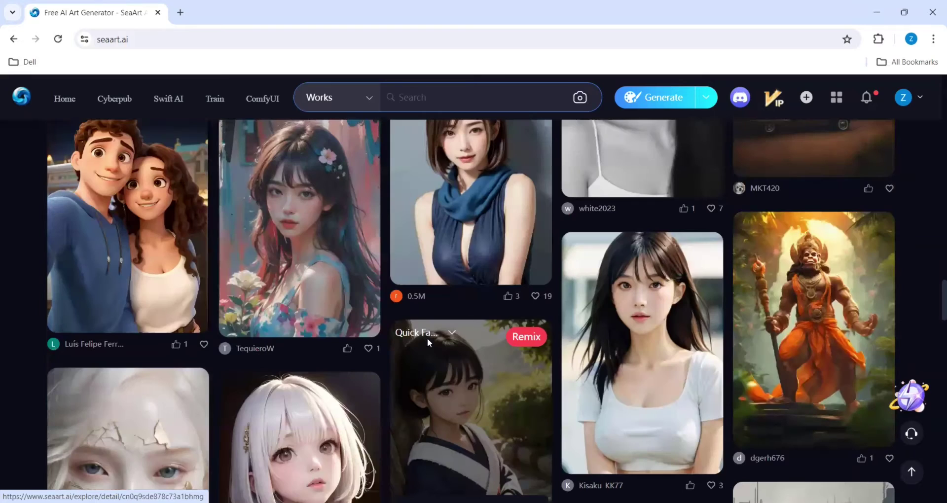
pyautogui.scroll(-6, 427, 338)
pyautogui.scroll(-4, 426, 339)
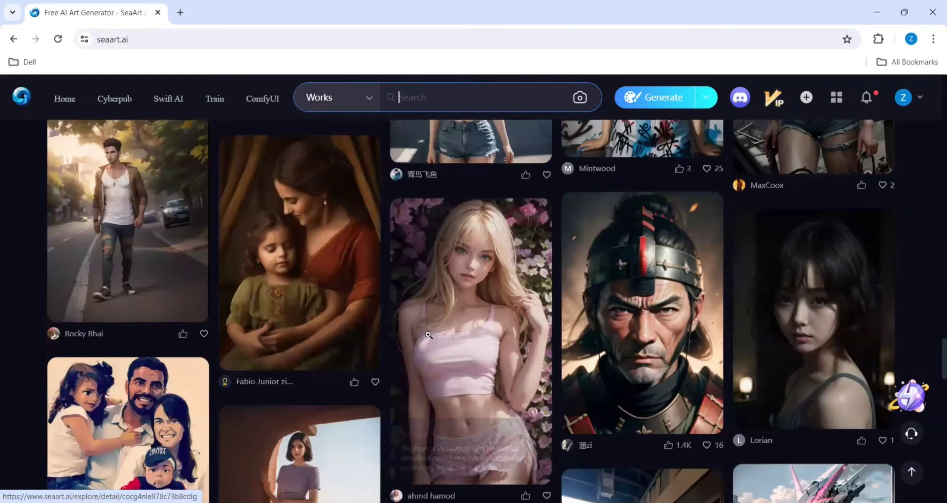
pyautogui.scroll(-5, 428, 333)
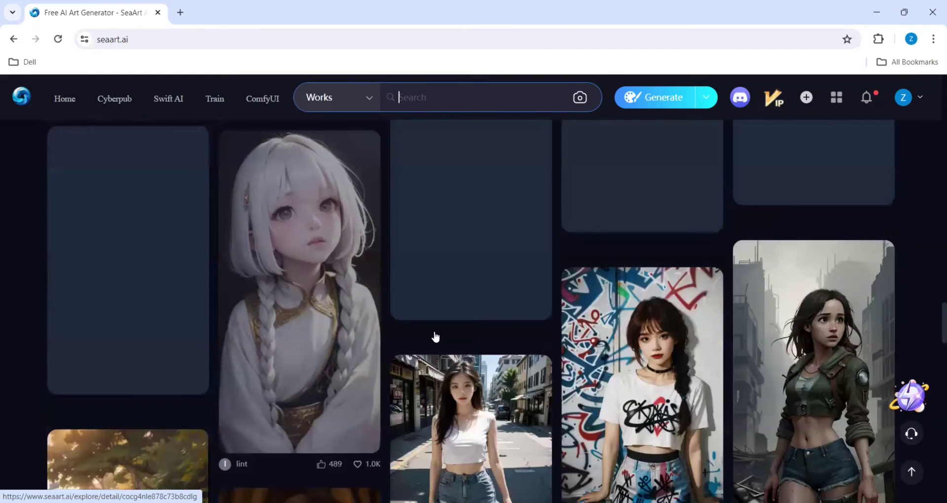
pyautogui.press('Home')
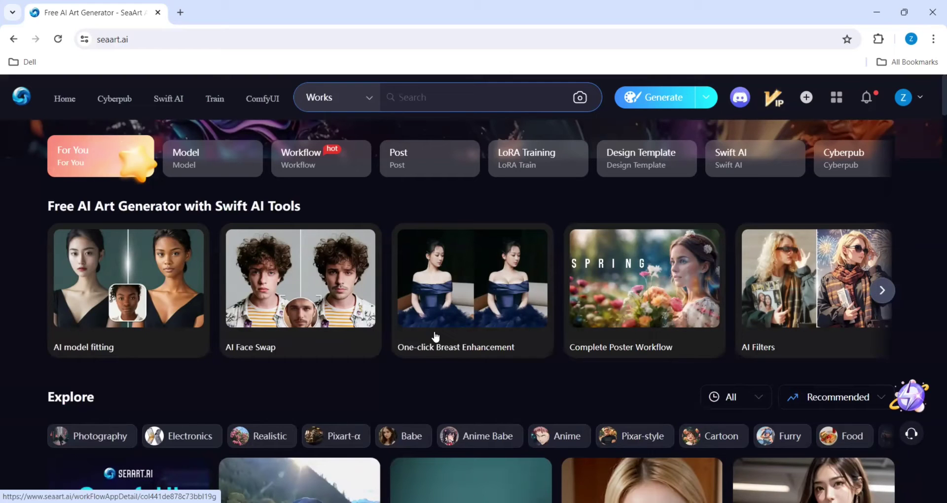
# - Open the Upscale tool (4x-UltraSharp, 2.35 ratio) with no image loaded
pyautogui.click(662, 98)
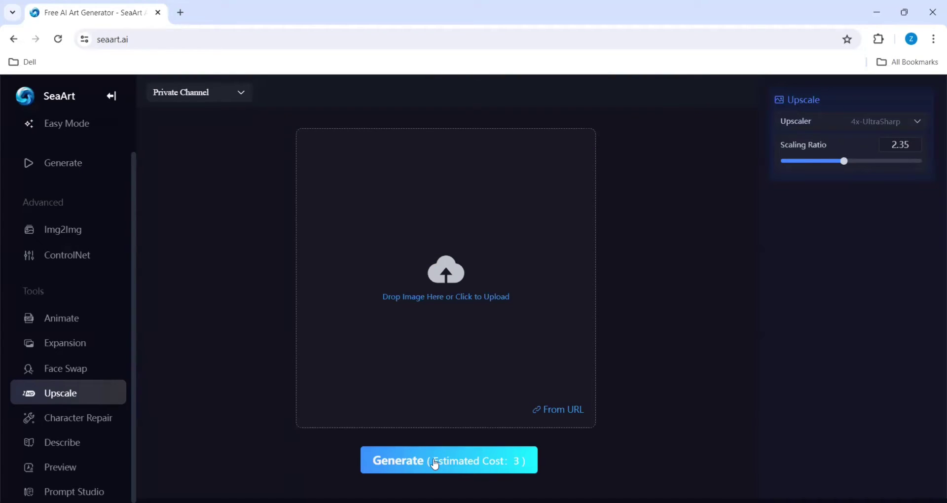
pyautogui.click(546, 413)
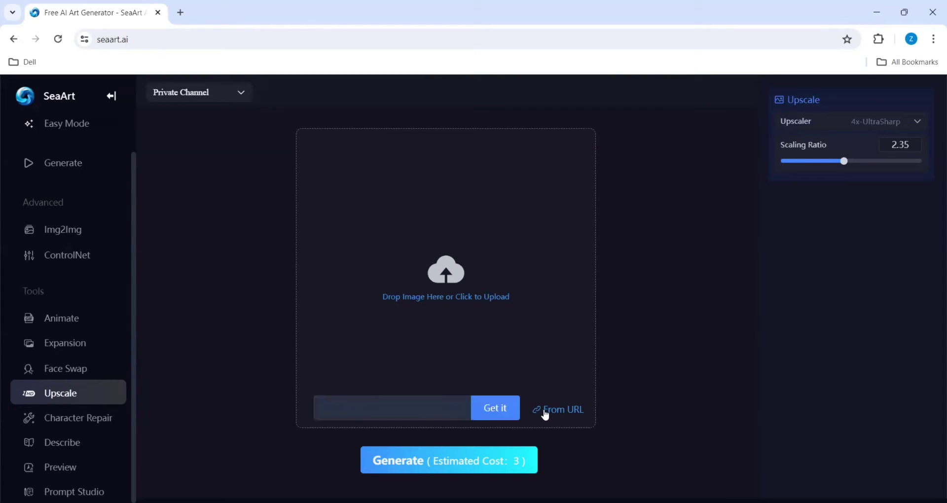
pyautogui.click(450, 460)
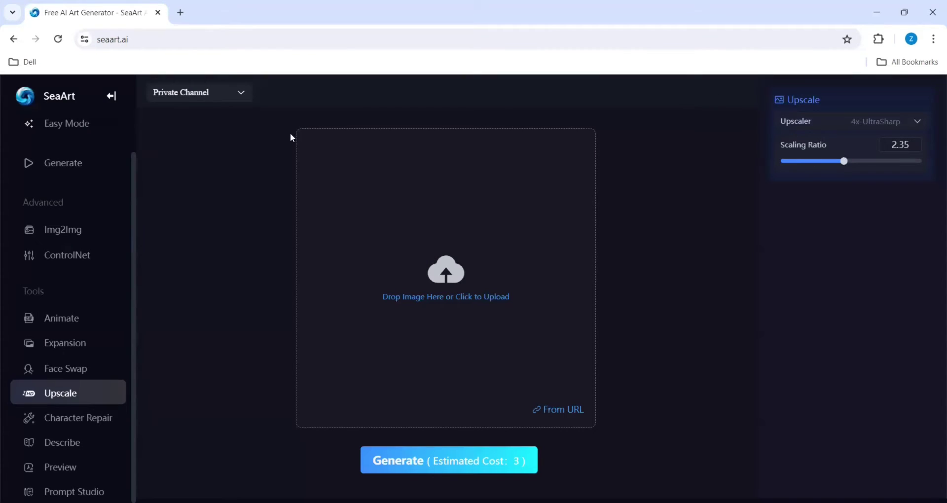
# - On the text-to-image page, delete the earlier boy-in-school image
pyautogui.click(61, 168)
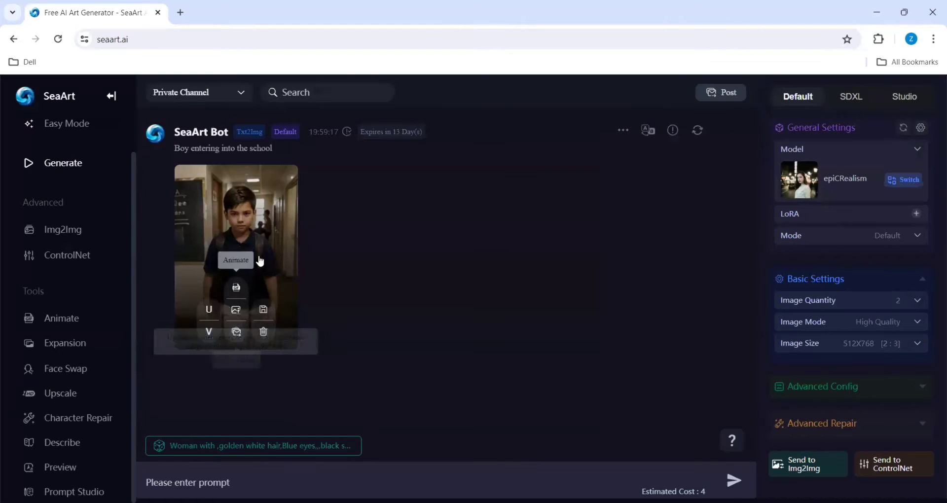
pyautogui.click(266, 339)
pyautogui.click(554, 319)
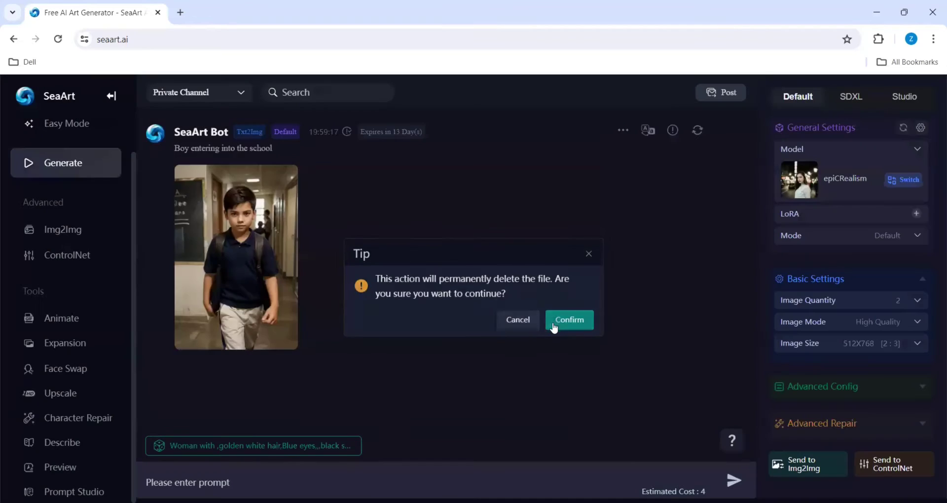
# - Generate images from the prompt 'Students playing footBall'
pyautogui.click(235, 481)
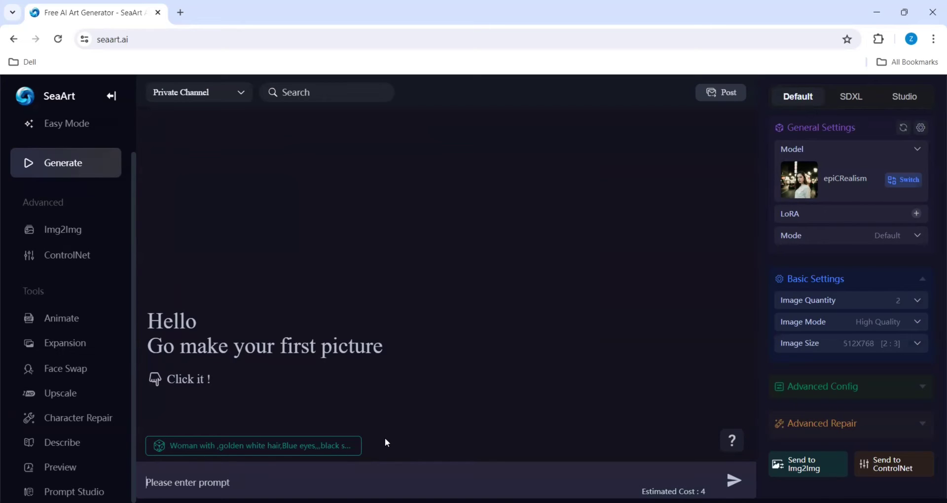
pyautogui.write('Students playin')
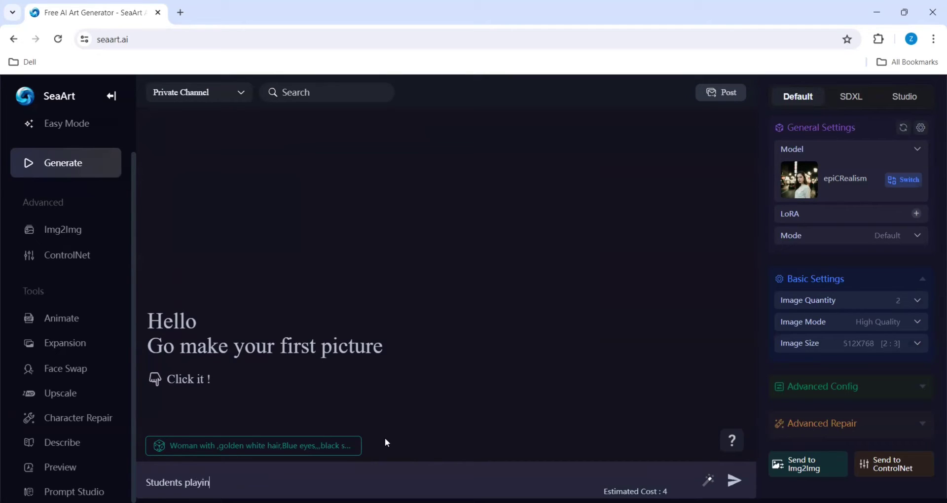
pyautogui.write('g footBall')
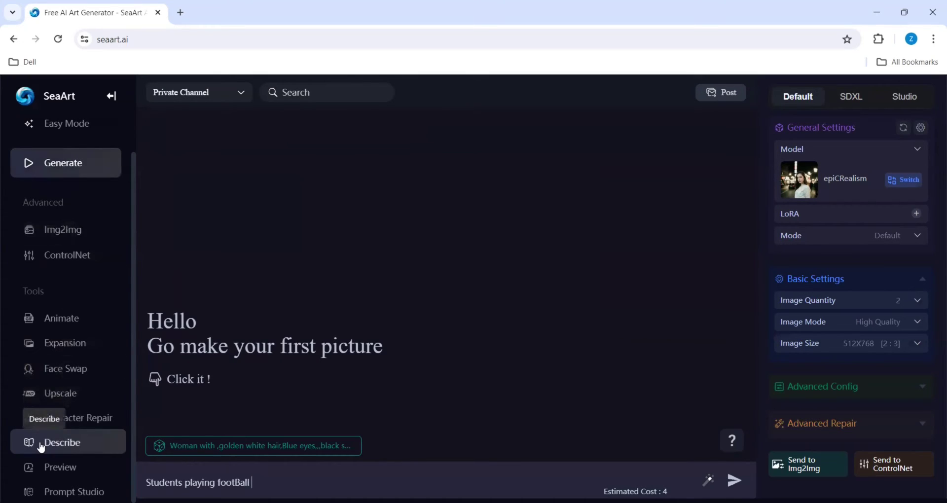
pyautogui.click(734, 479)
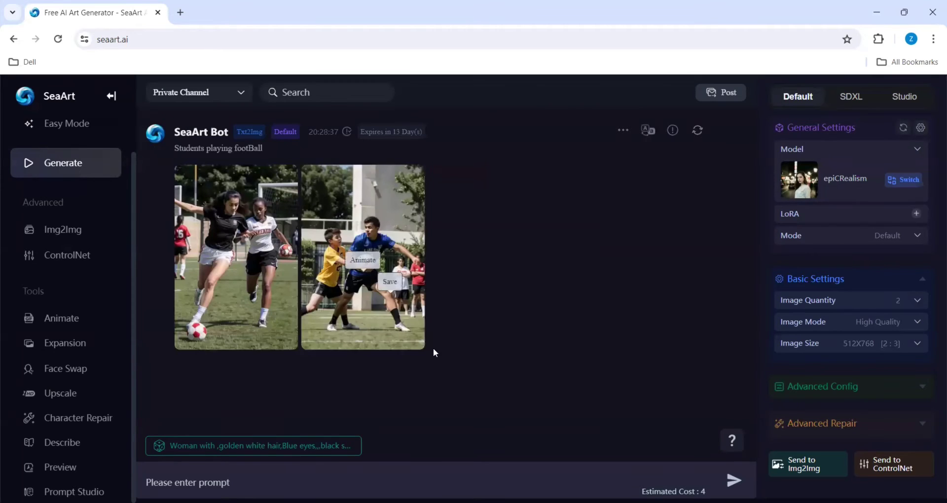
pyautogui.moveTo(229, 273)
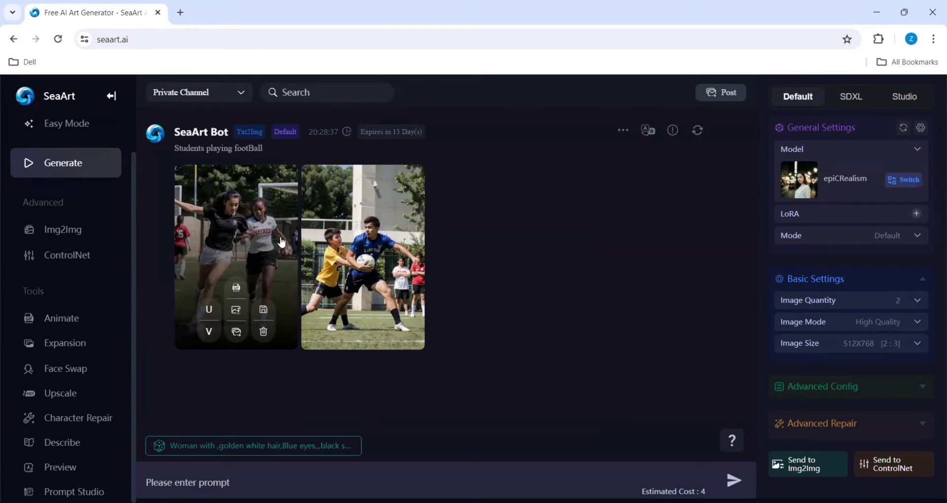
pyautogui.moveTo(383, 267)
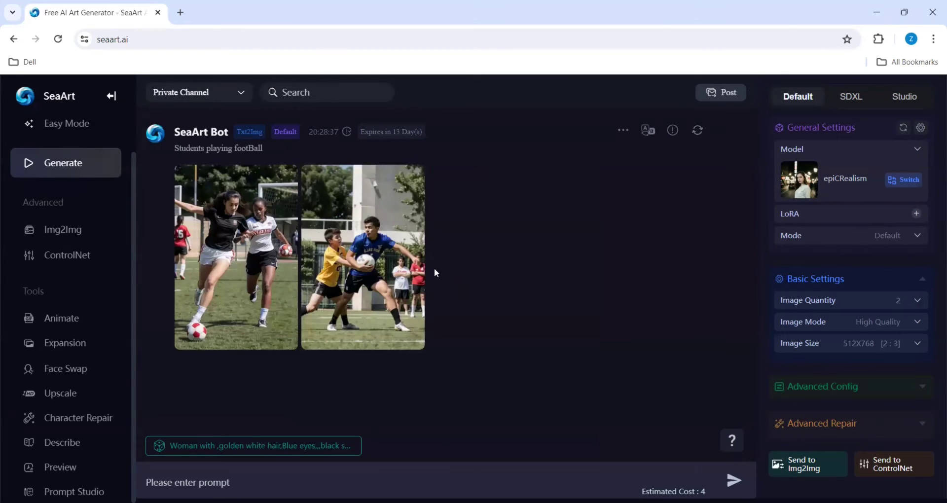
pyautogui.moveTo(408, 251)
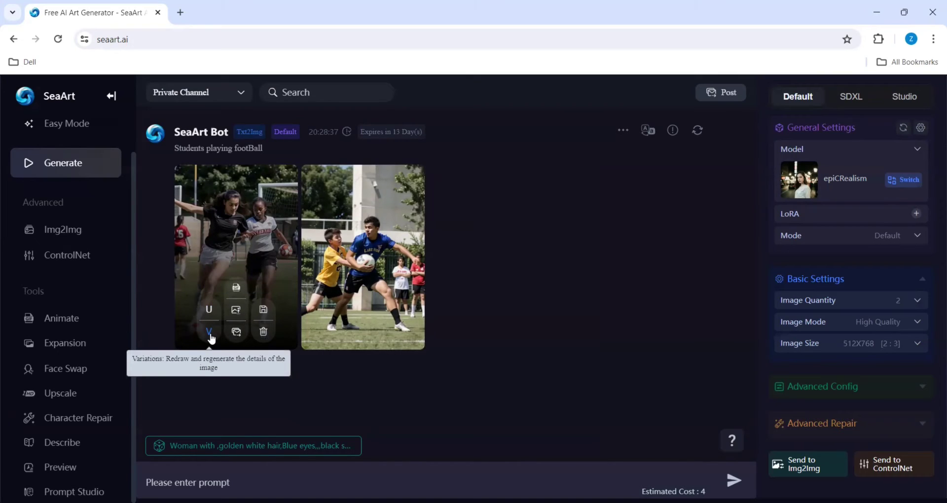
# - Submit the prompt 'Boys playing cricket on the ground' for generation
pyautogui.click(241, 480)
pyautogui.write('Boys ')
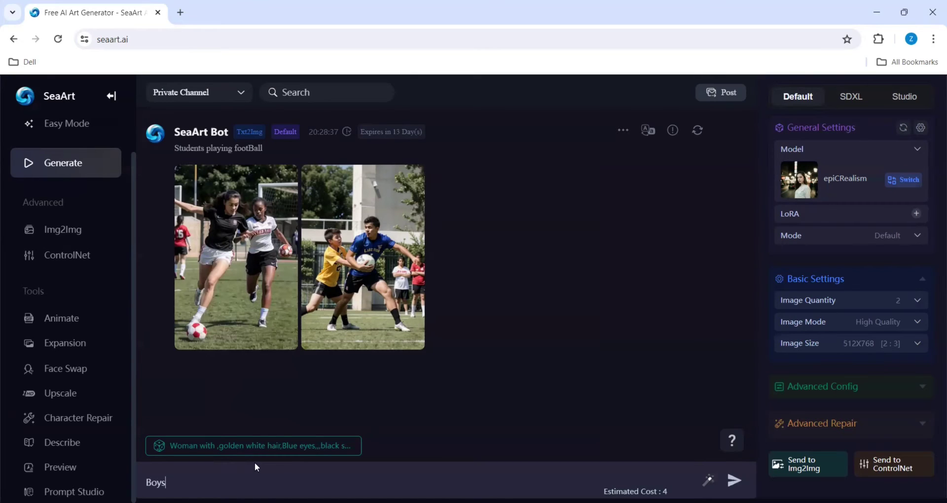
pyautogui.write('playing cricket on the ground')
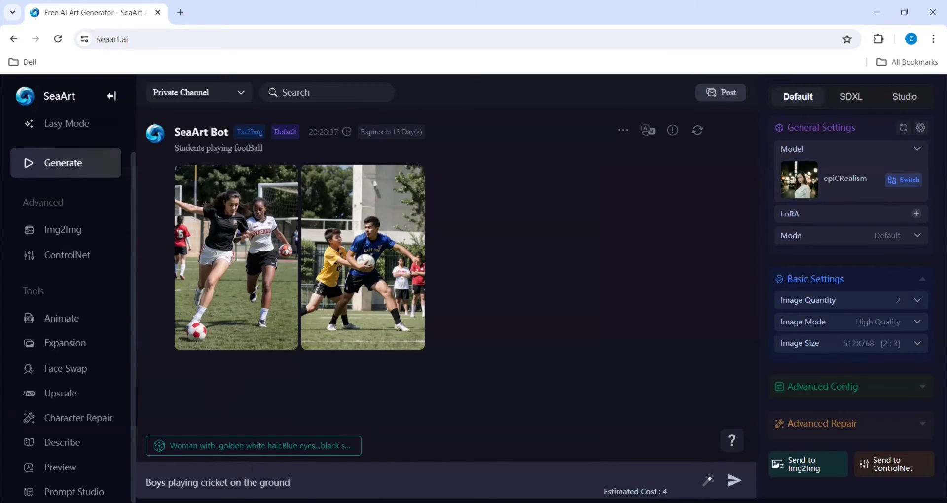
pyautogui.press('Return')
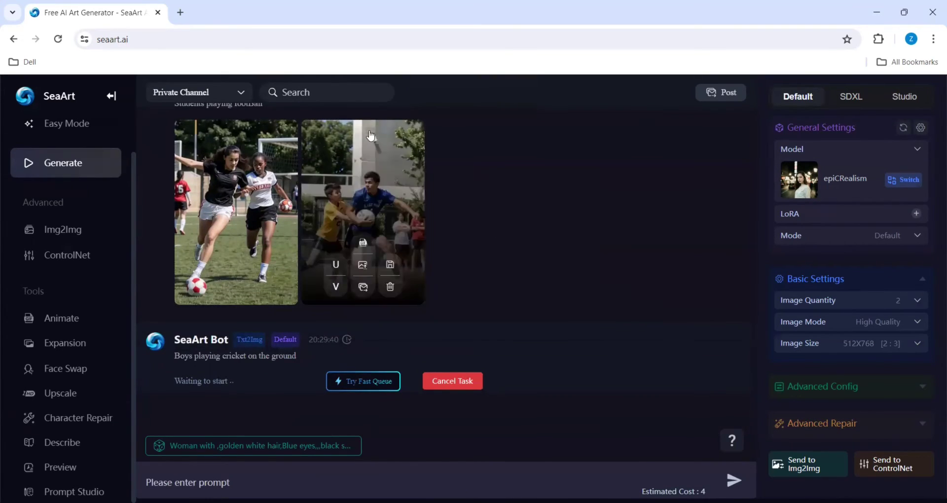
# - Delete the second football image, then start deleting the remaining one
pyautogui.click(391, 290)
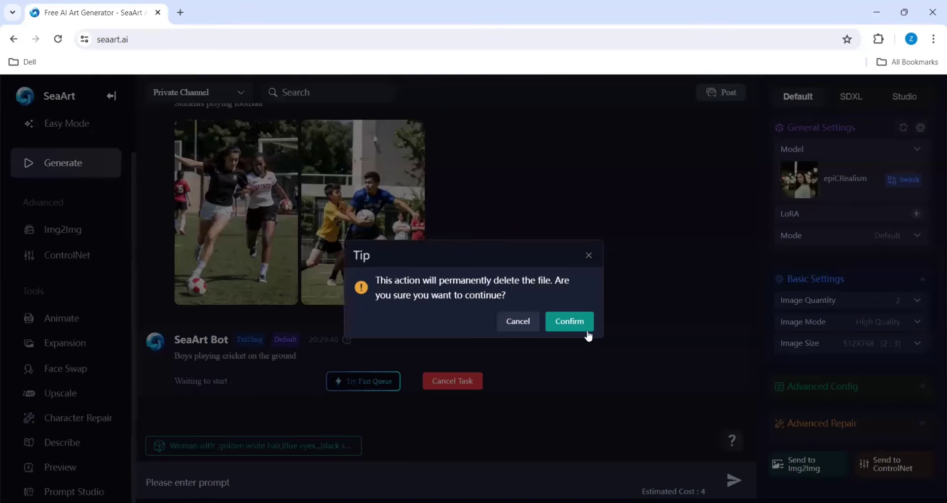
pyautogui.click(583, 324)
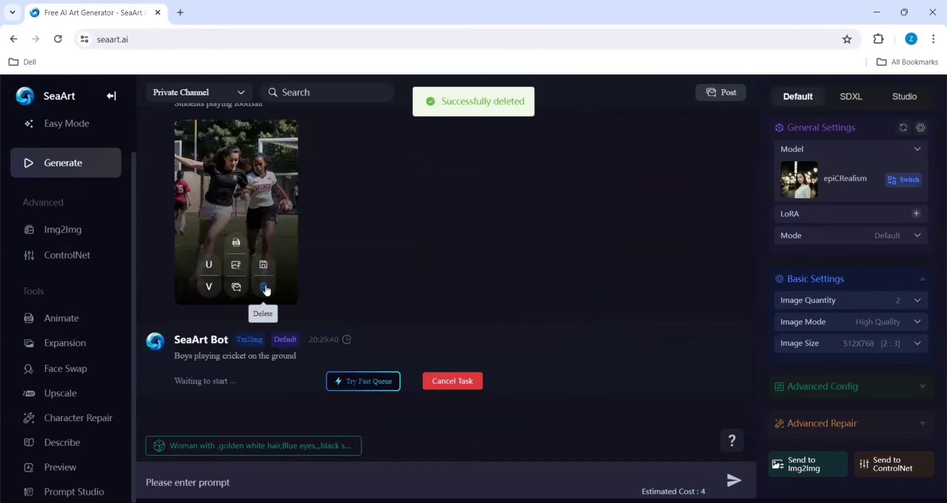
pyautogui.click(263, 288)
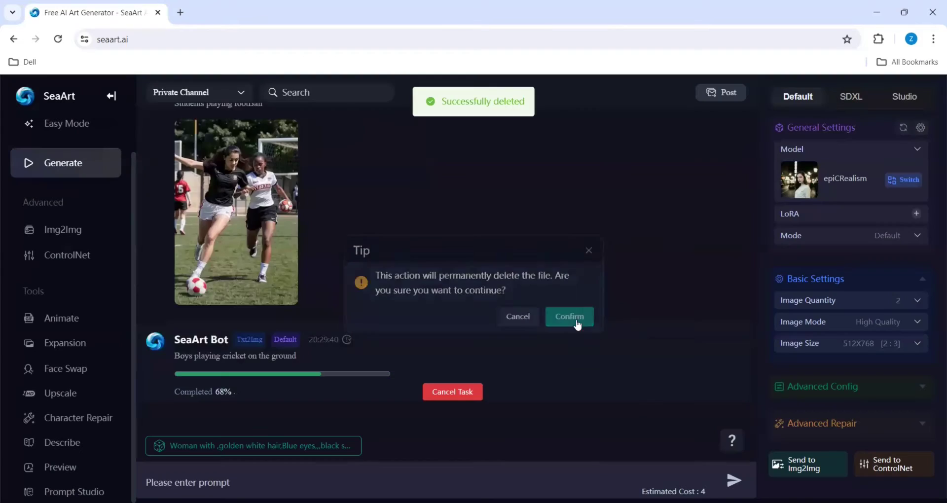
# - Confirm removal of the last football image and open the second cricket image full-size
pyautogui.click(572, 317)
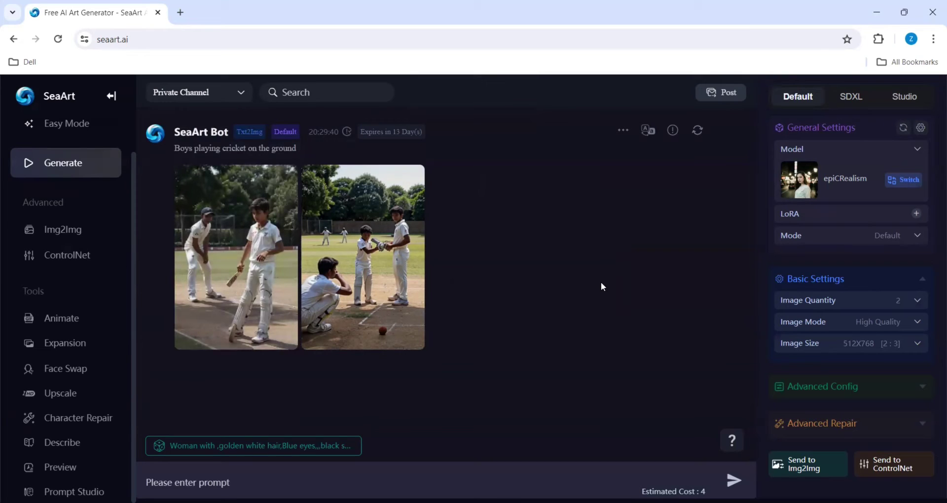
pyautogui.moveTo(241, 210)
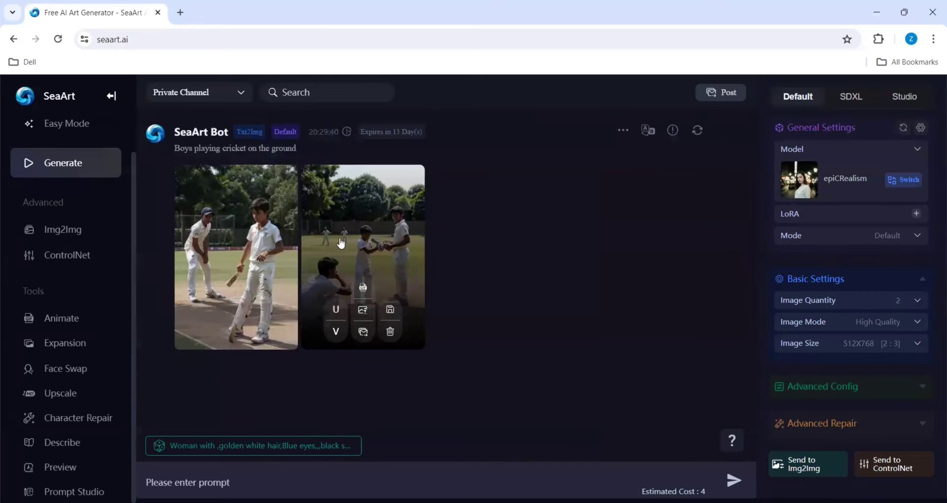
pyautogui.click(359, 236)
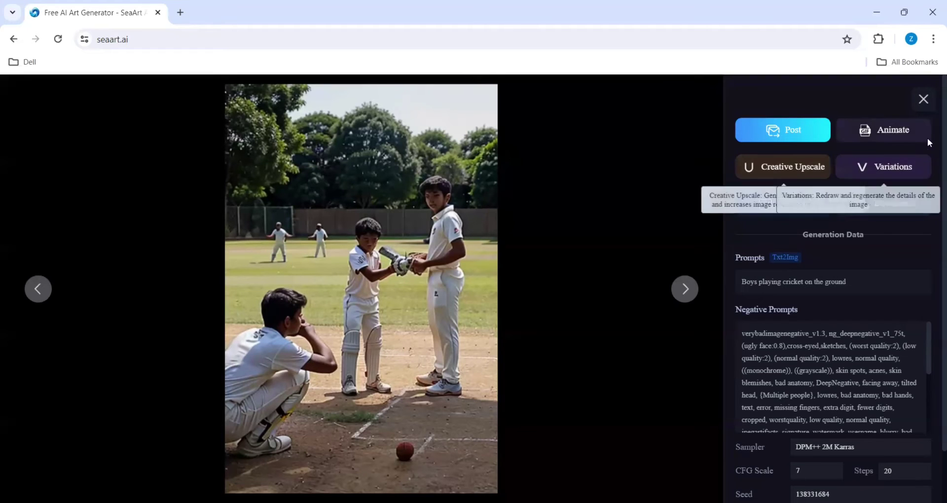
# - Send the cricket image to Animate and start generating the animation
pyautogui.click(894, 130)
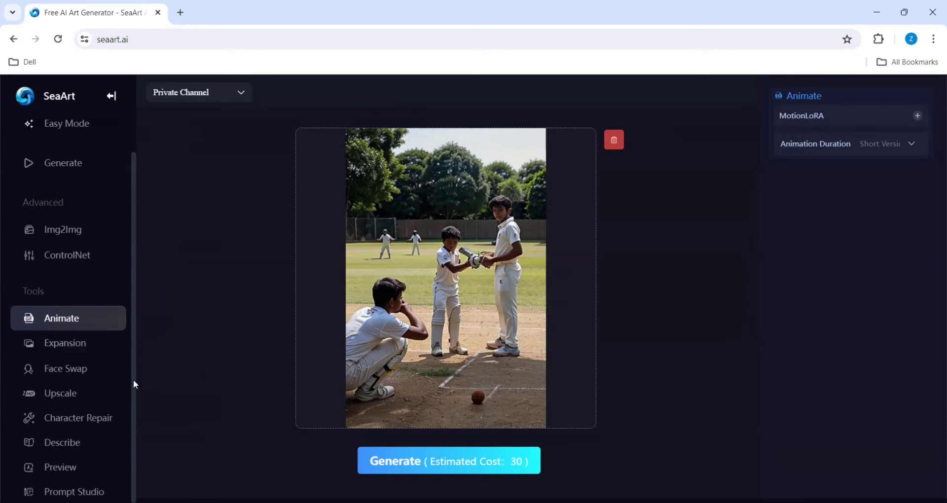
pyautogui.click(399, 467)
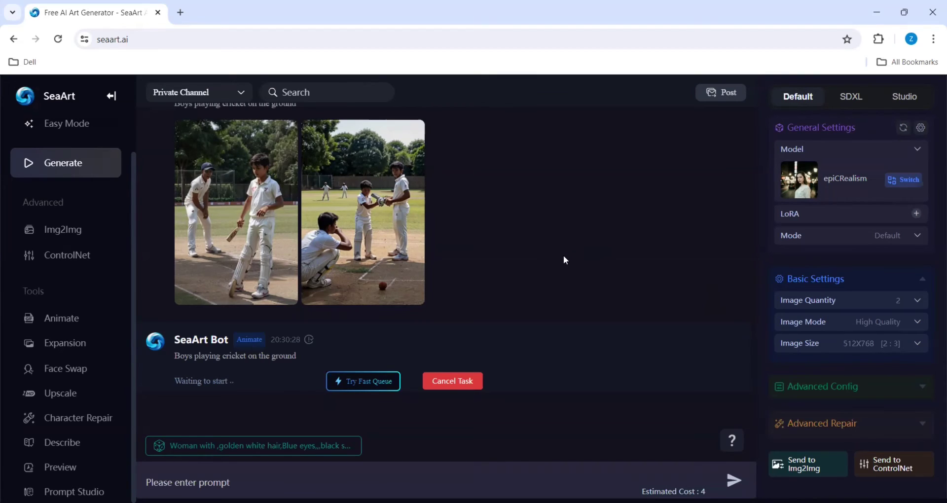
# - Leave Basic Settings at 2 images, High Quality and 512X768 while the animation finishes
pyautogui.click(919, 305)
pyautogui.click(918, 324)
pyautogui.click(918, 324)
pyautogui.click(918, 344)
pyautogui.click(918, 344)
pyautogui.moveTo(262, 275)
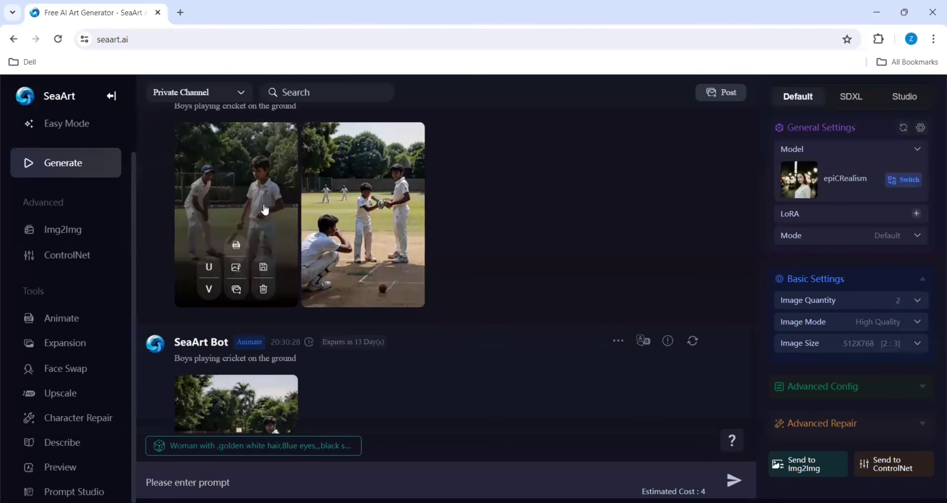
pyautogui.click(246, 209)
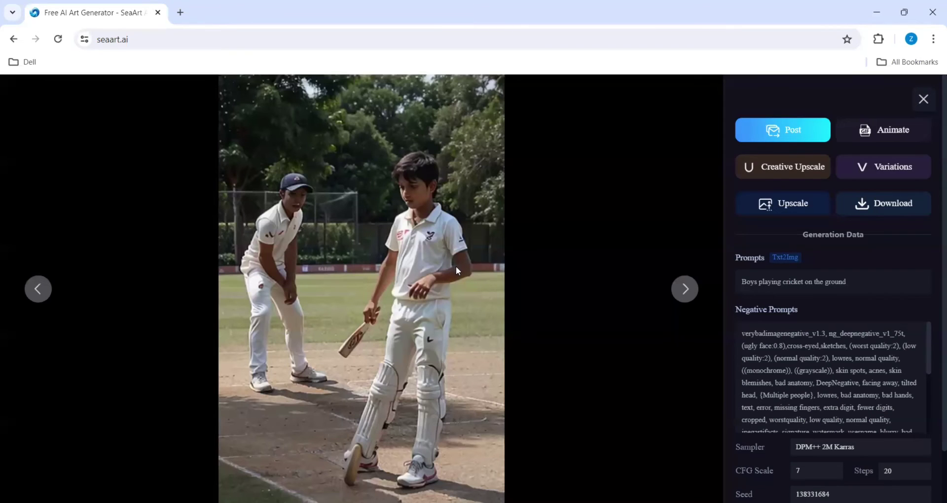
pyautogui.click(691, 289)
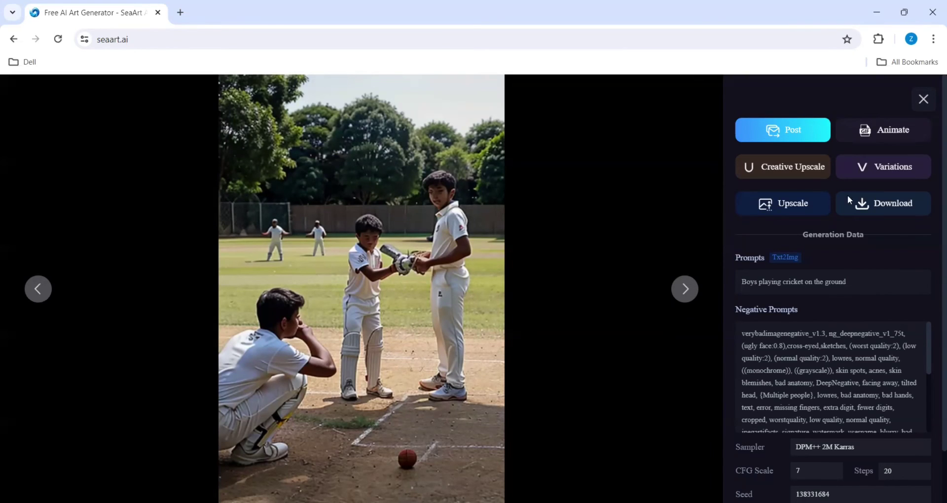
pyautogui.click(44, 296)
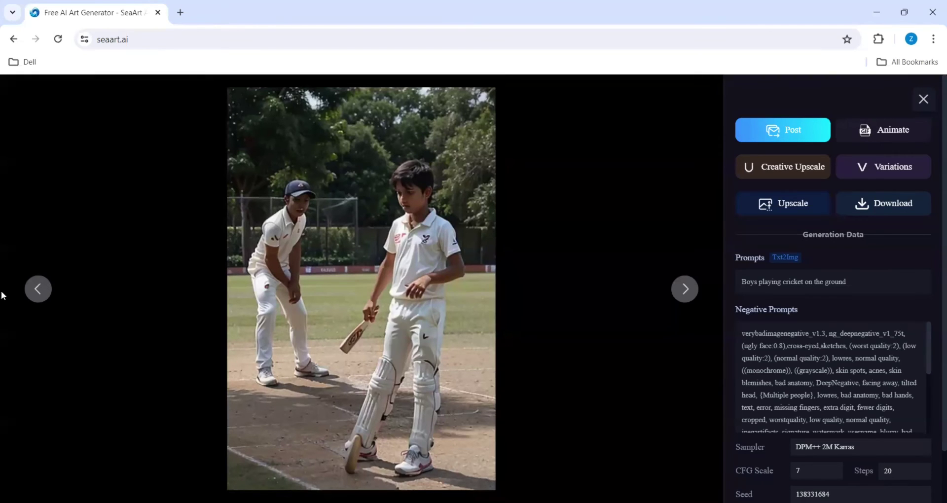
pyautogui.click(37, 289)
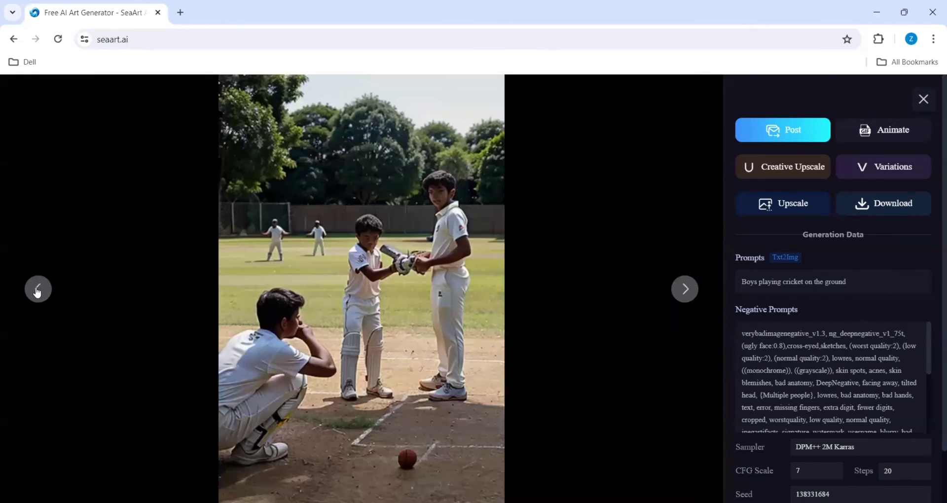
pyautogui.click(922, 101)
pyautogui.scroll(-3, 247, 396)
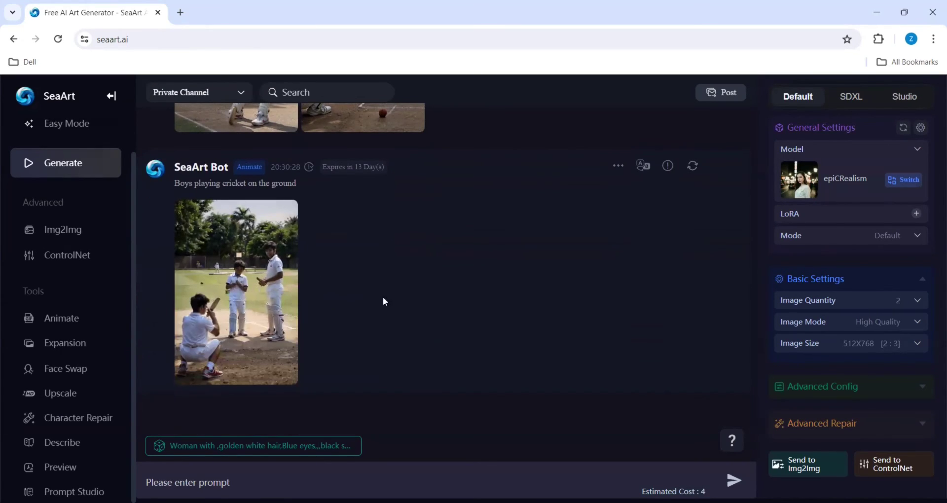
# - View the animated cricket result full-size, then close the preview
pyautogui.click(233, 262)
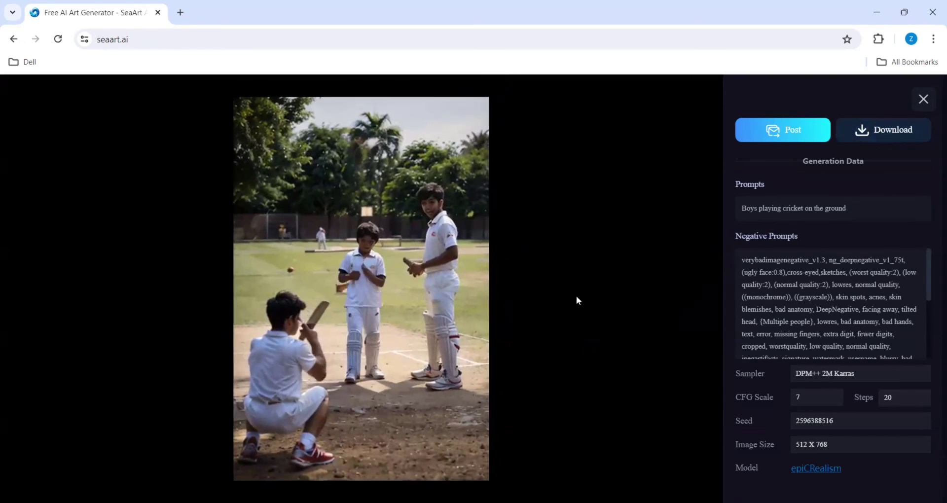
pyautogui.click(922, 101)
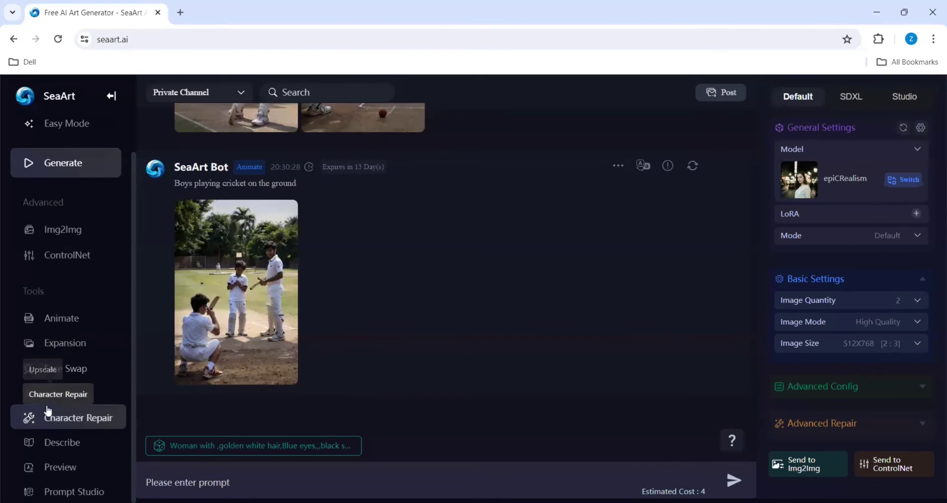
# - Browse the image description, Animate and Expansion tools
pyautogui.click(76, 446)
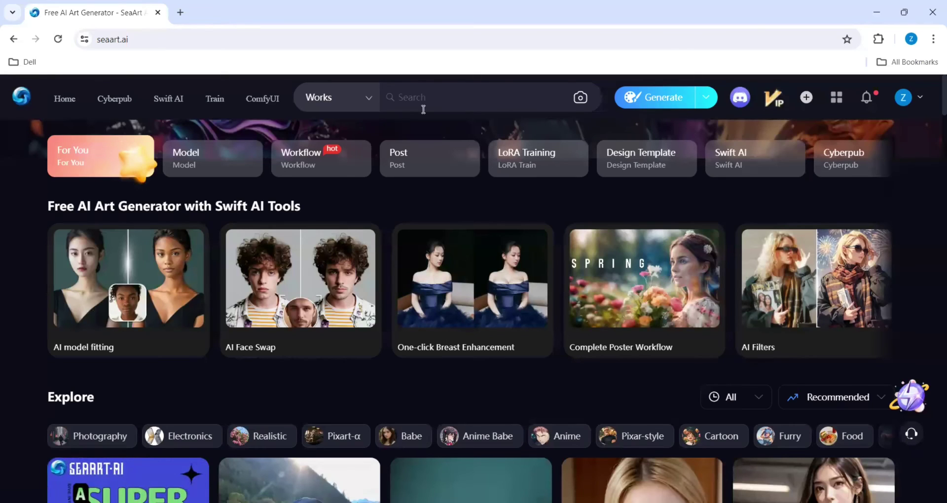
pyautogui.click(664, 99)
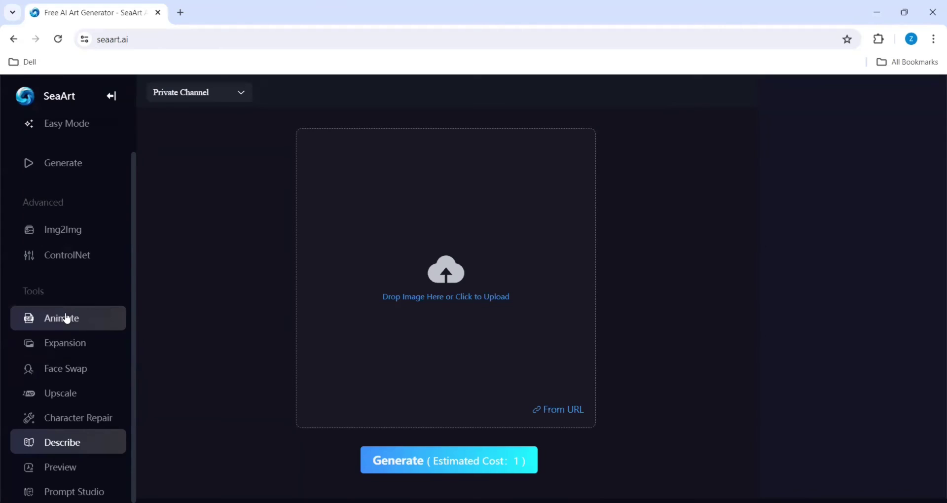
pyautogui.click(65, 317)
pyautogui.click(79, 348)
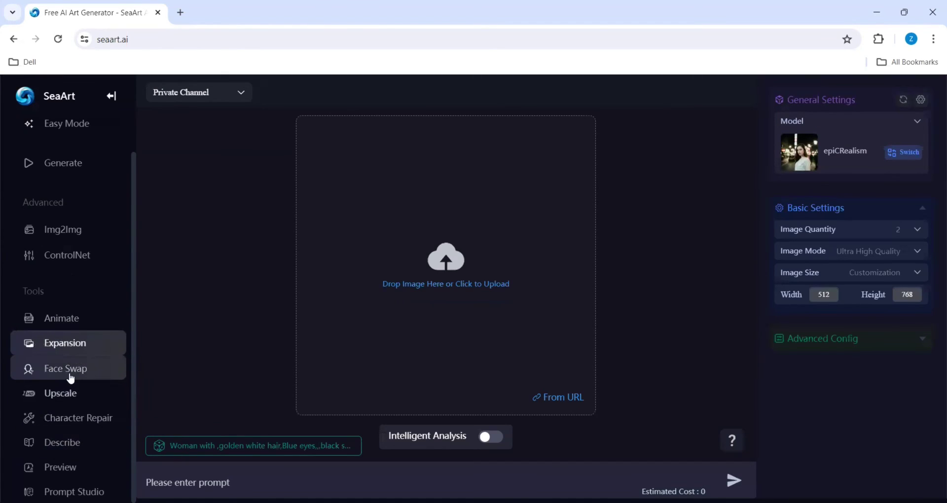
pyautogui.click(64, 319)
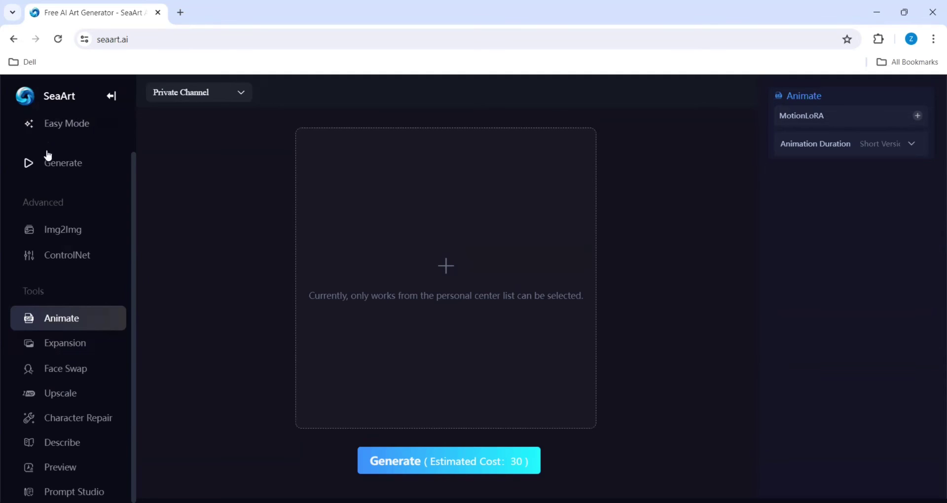
# - Pass through Easy Mode and Home, then reopen the generation feed
pyautogui.click(62, 131)
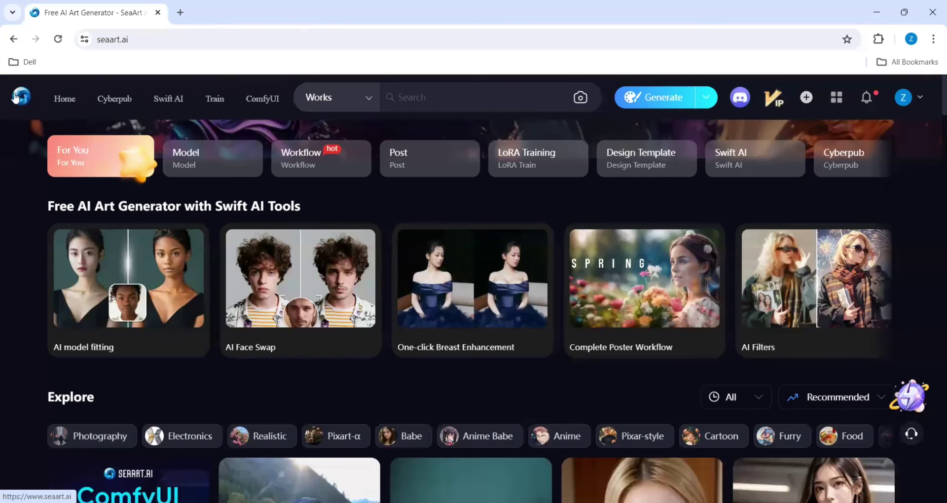
pyautogui.click(64, 99)
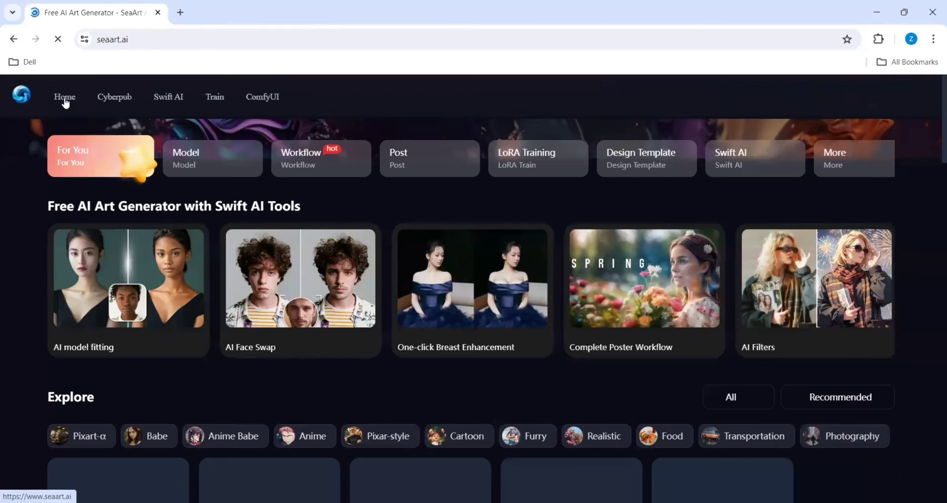
pyautogui.click(673, 97)
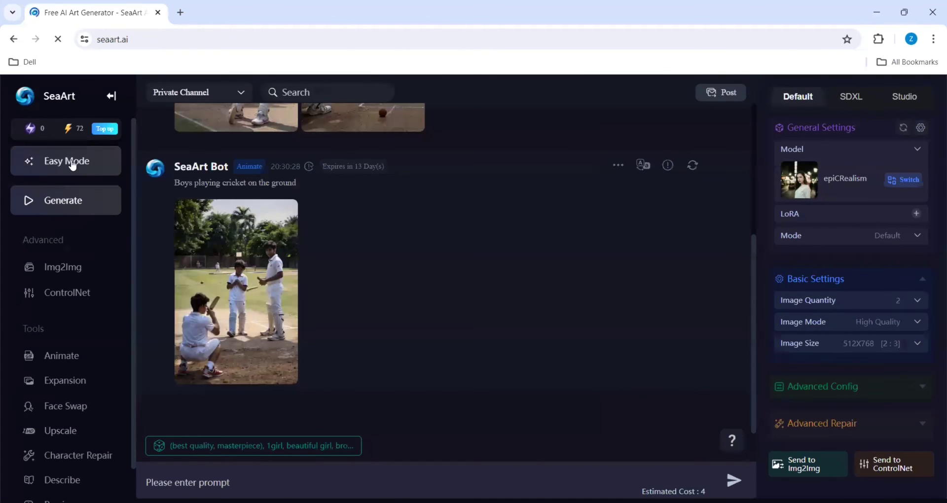
# - Check the animated result's '...' options in the feed, then switch to Easy Mode
pyautogui.scroll(4, 319, 313)
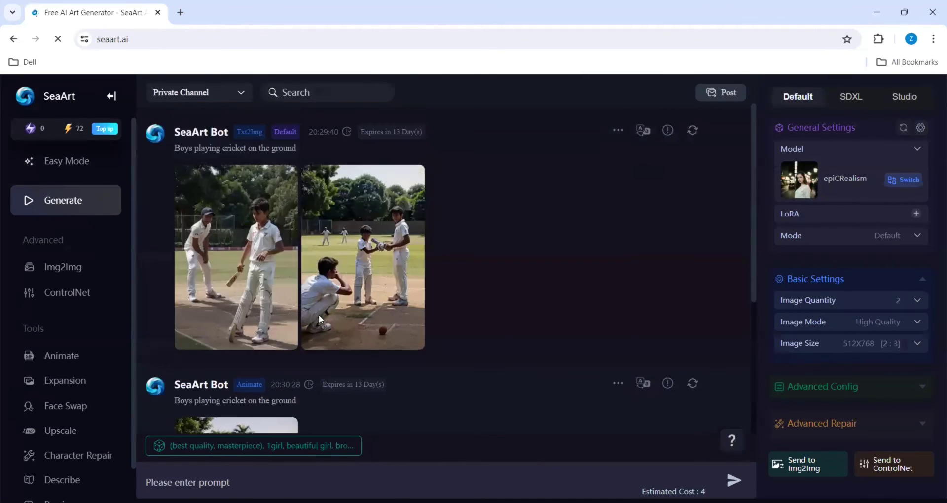
pyautogui.scroll(-4, 341, 311)
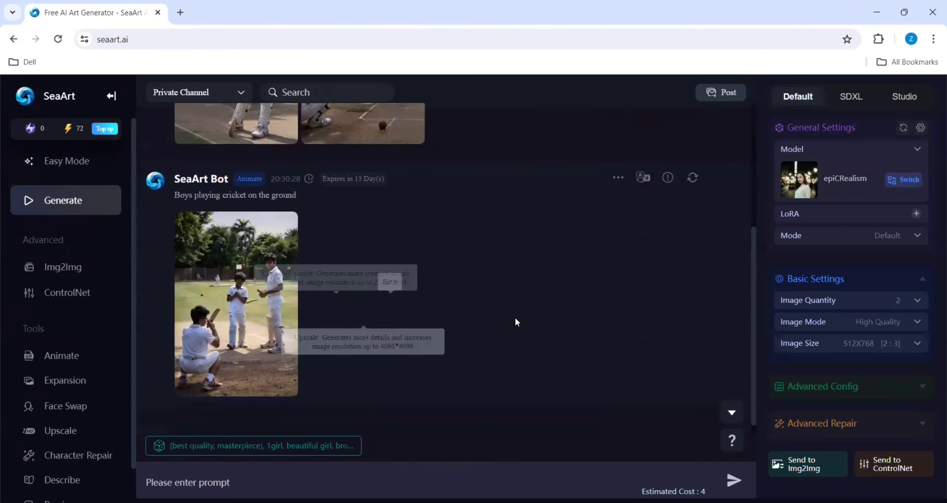
pyautogui.moveTo(222, 359)
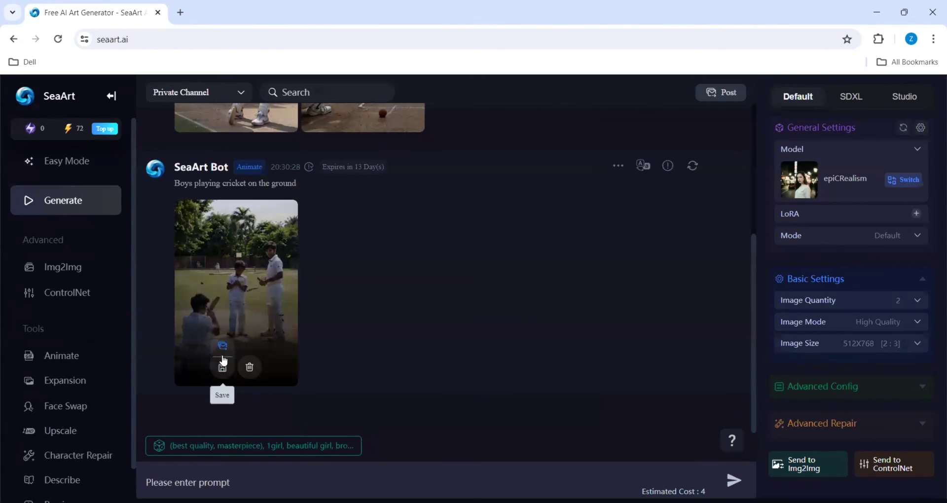
pyautogui.scroll(3, 221, 367)
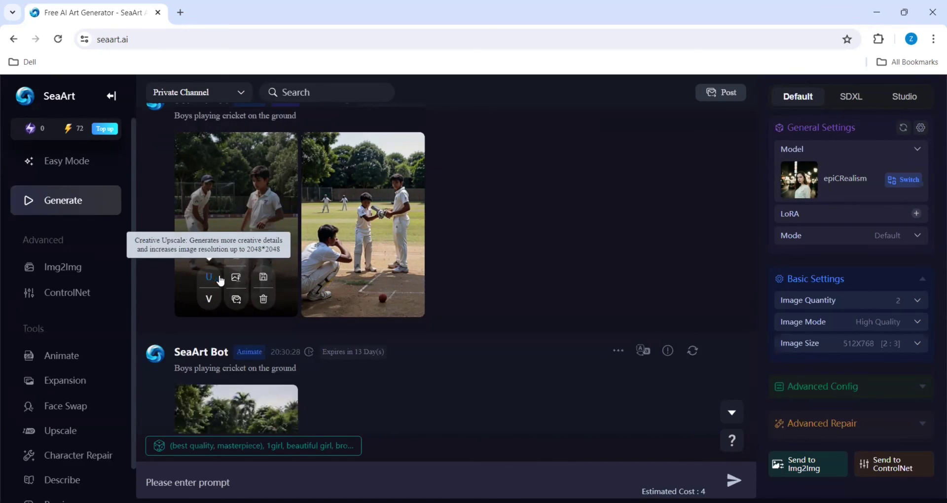
pyautogui.click(619, 352)
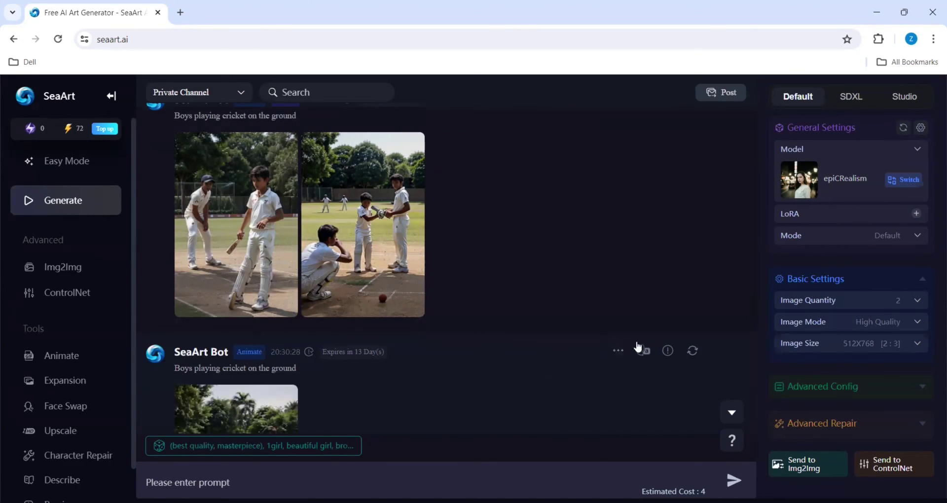
pyautogui.scroll(-4, 523, 372)
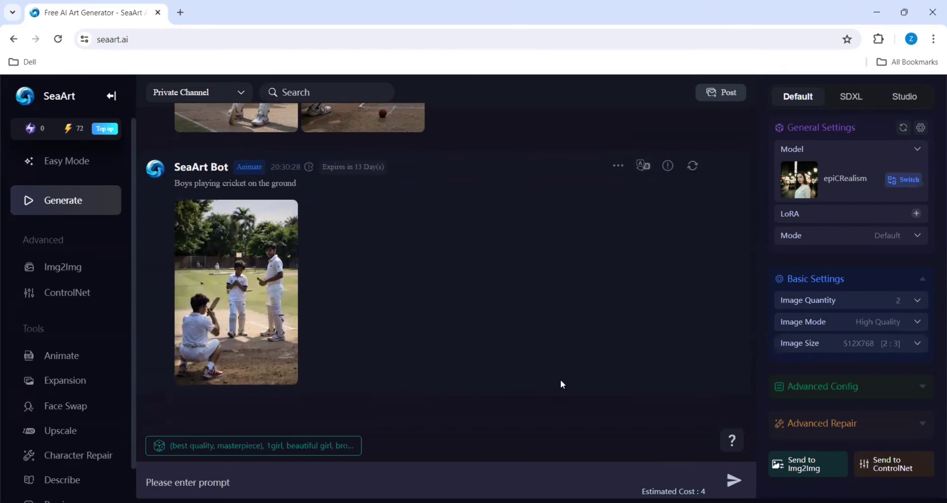
pyautogui.scroll(4, 561, 374)
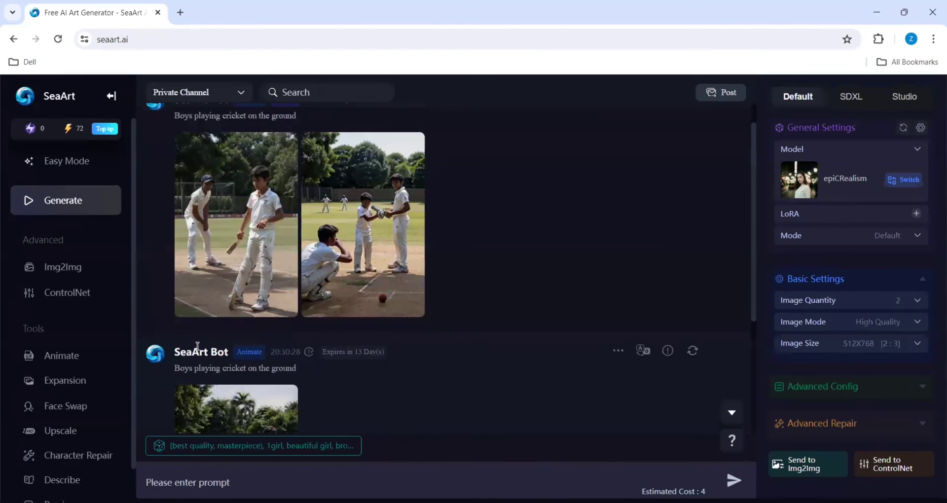
pyautogui.click(66, 160)
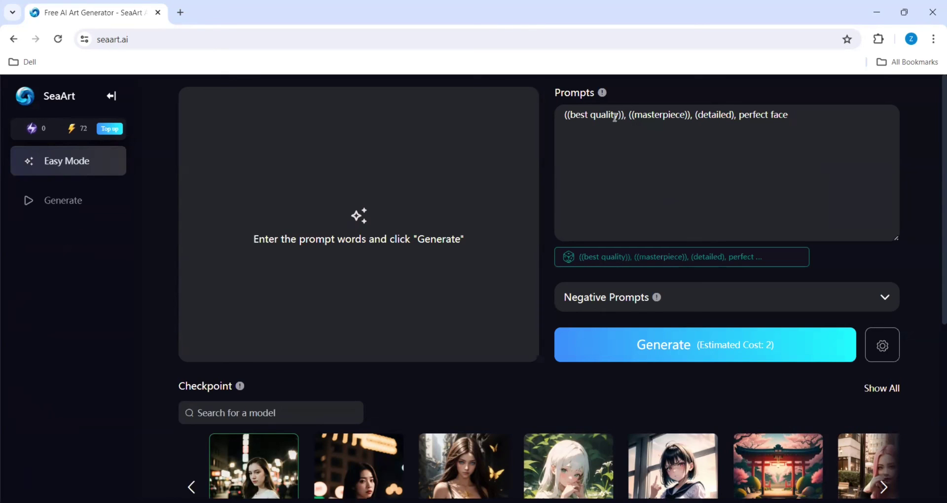
# - Look over the Easy Mode page, then go back to Generate with the cricket images
pyautogui.scroll(-5, 394, 230)
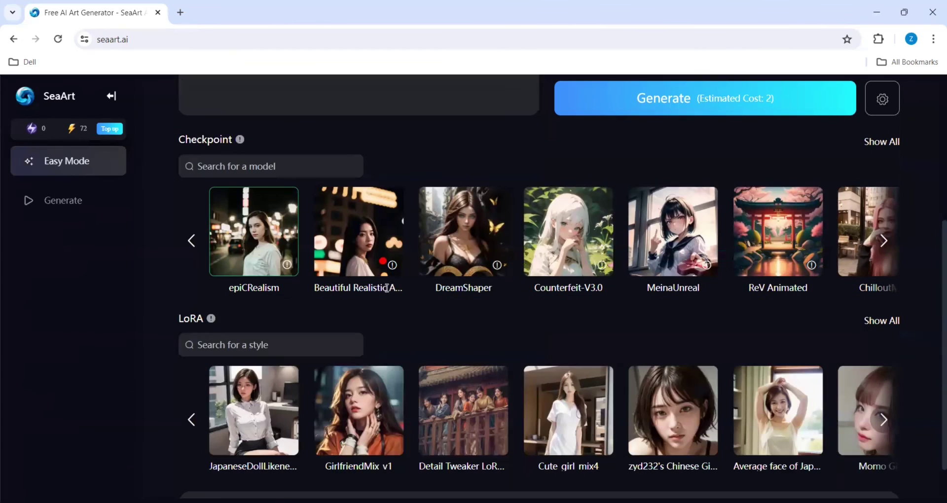
pyautogui.scroll(5, 318, 370)
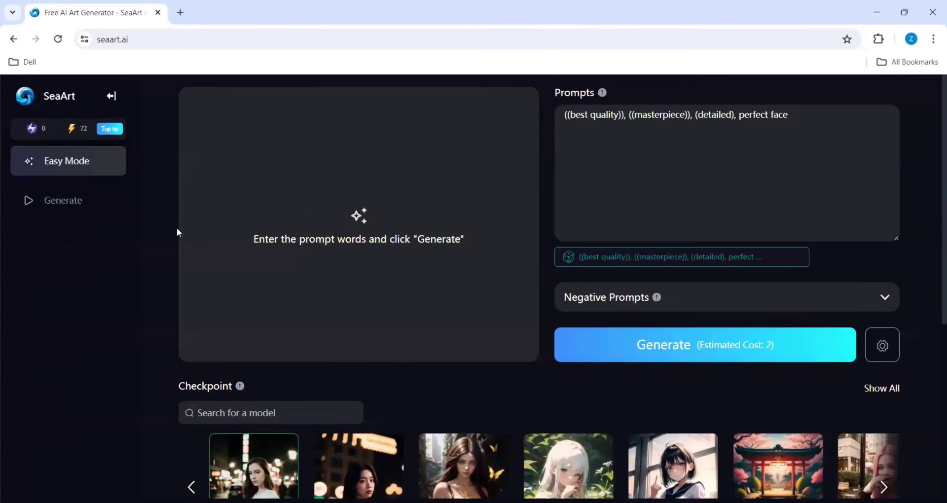
pyautogui.click(68, 210)
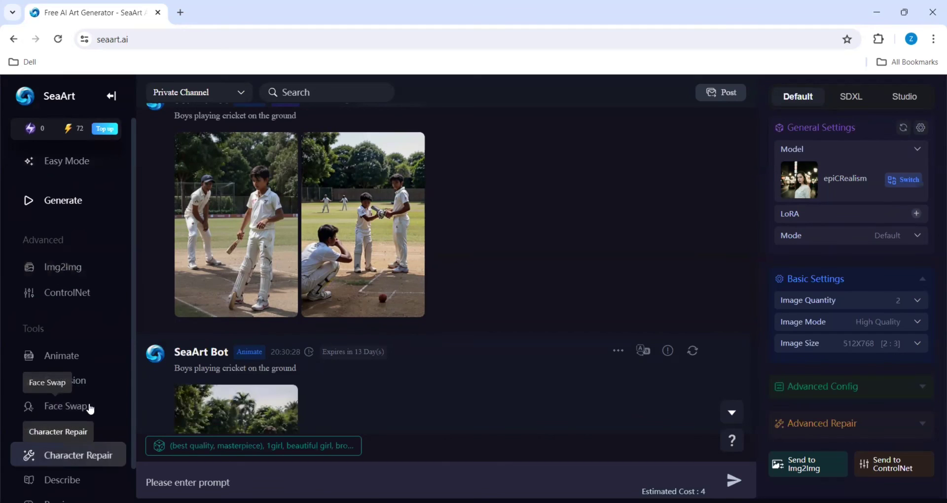
# - Open the animated cricket image in the viewer and post it as a Post Graphic cover
pyautogui.scroll(-1, 93, 396)
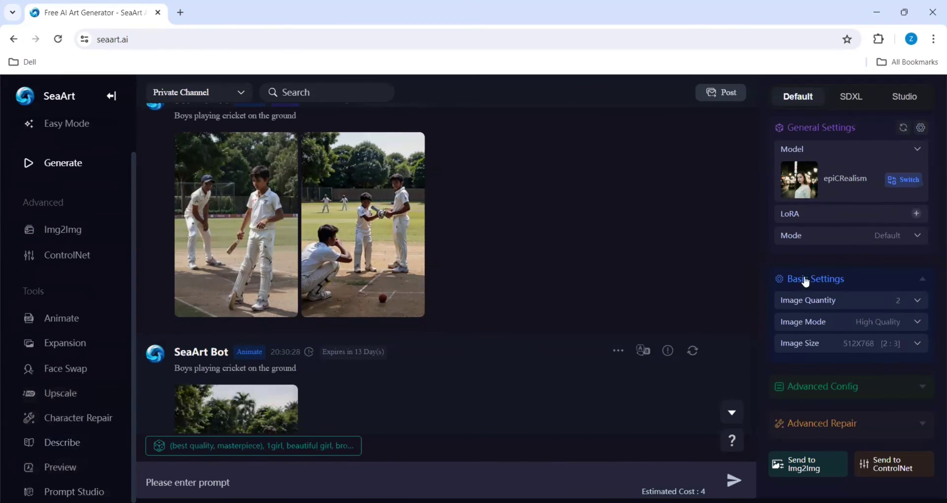
pyautogui.click(232, 412)
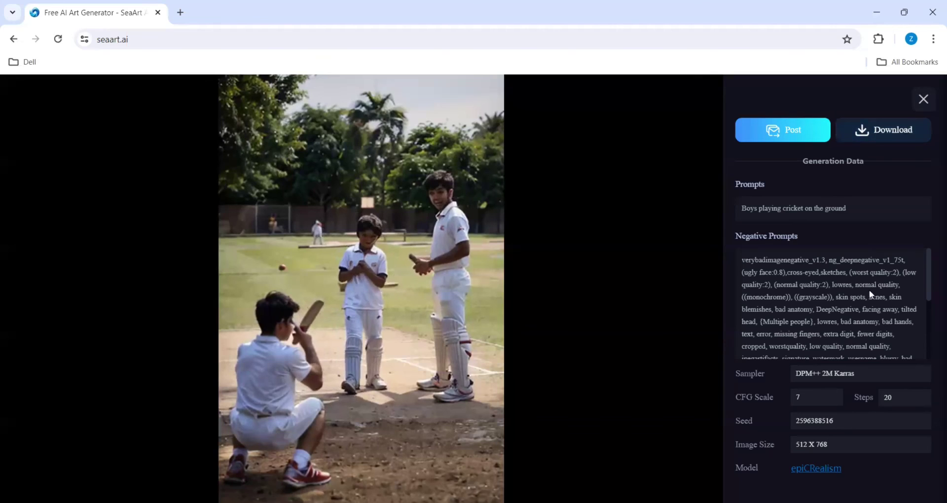
pyautogui.scroll(-3, 870, 288)
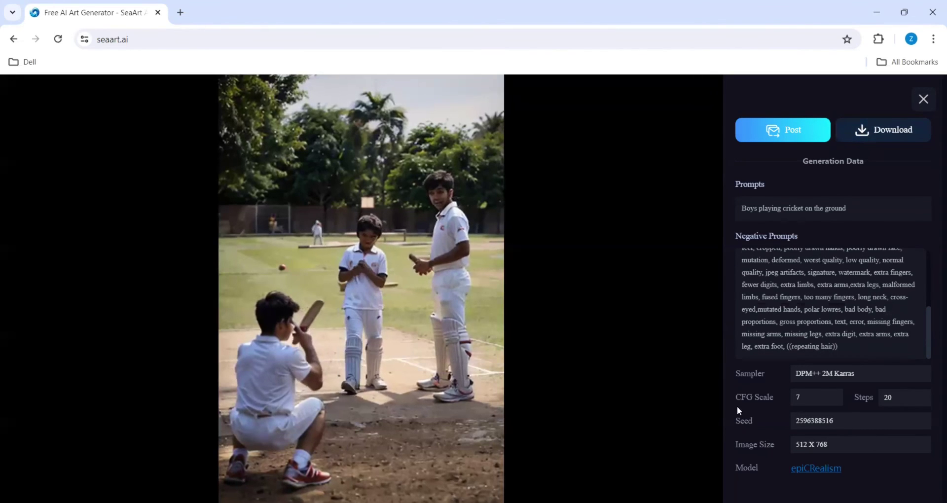
pyautogui.click(787, 137)
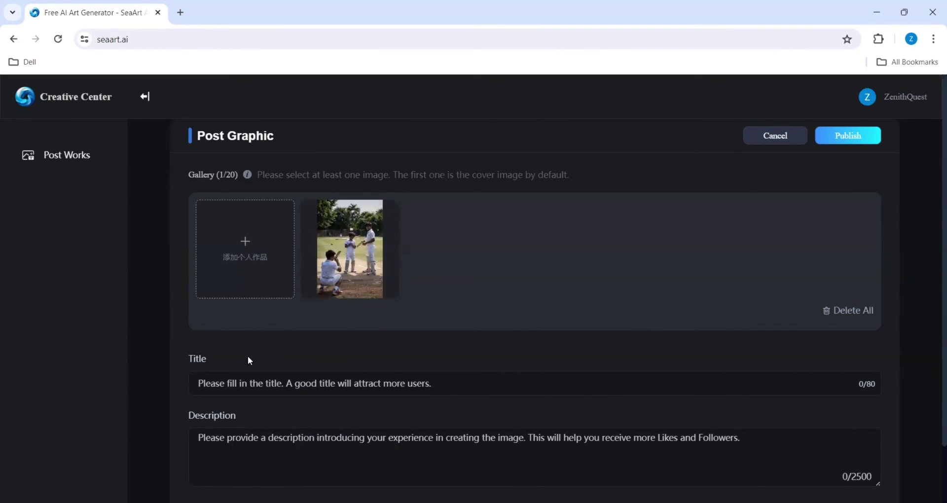
# - Select the Title and Description fields of the cricket post
pyautogui.click(251, 384)
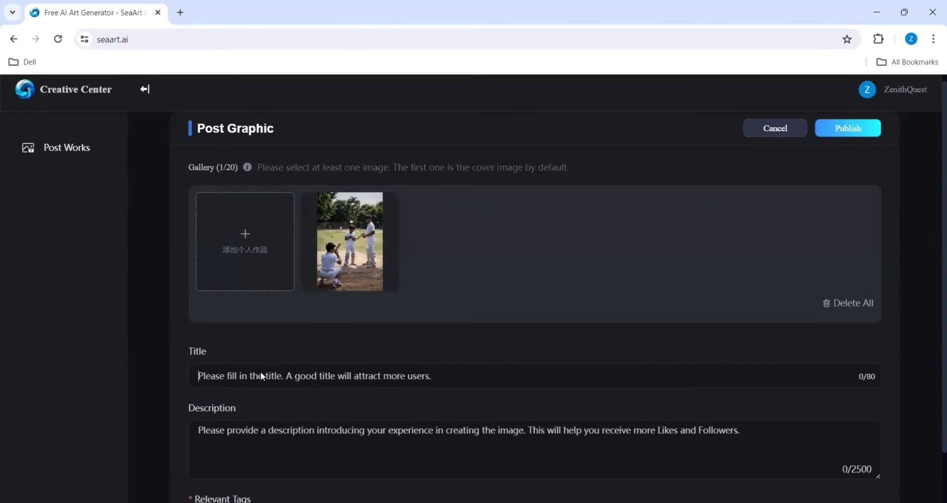
pyautogui.scroll(-1, 257, 377)
pyautogui.click(237, 376)
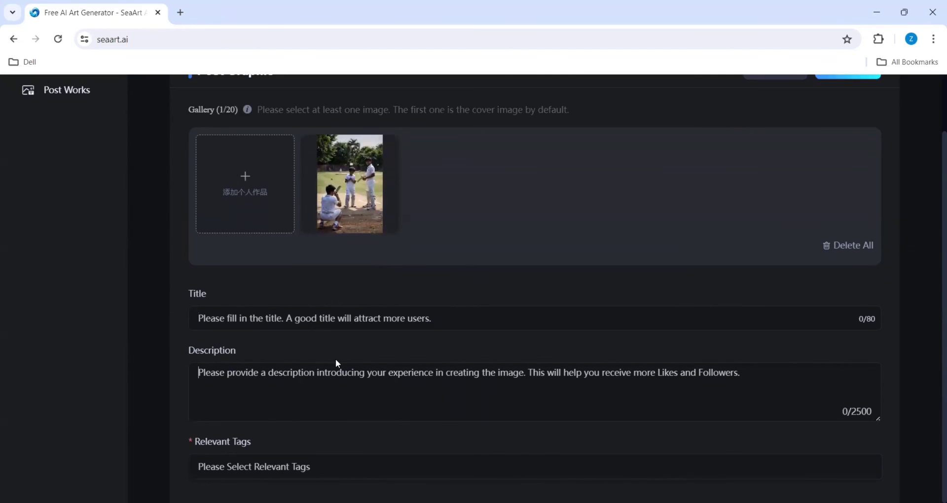
# - Show the Relevant Tags dropdown and browse the available tags
pyautogui.click(326, 469)
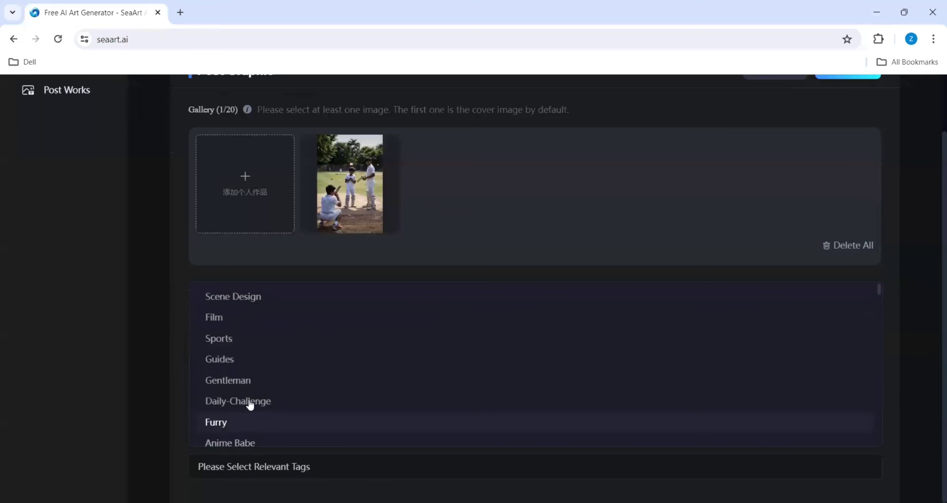
pyautogui.scroll(-4, 239, 327)
pyautogui.scroll(1, 240, 329)
pyautogui.scroll(-3, 240, 328)
pyautogui.scroll(2, 218, 254)
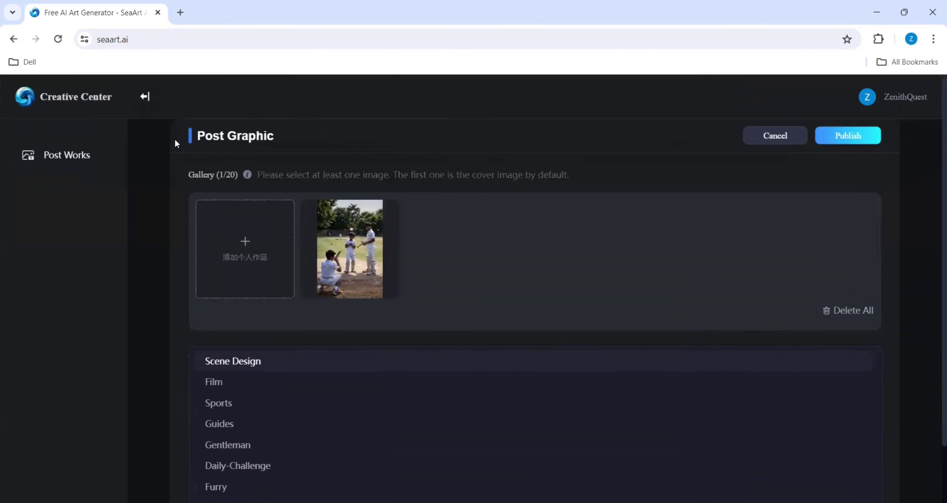
# - Go back to the SeaArt home page and browse the Swift AI tools and Explore gallery
pyautogui.click(69, 92)
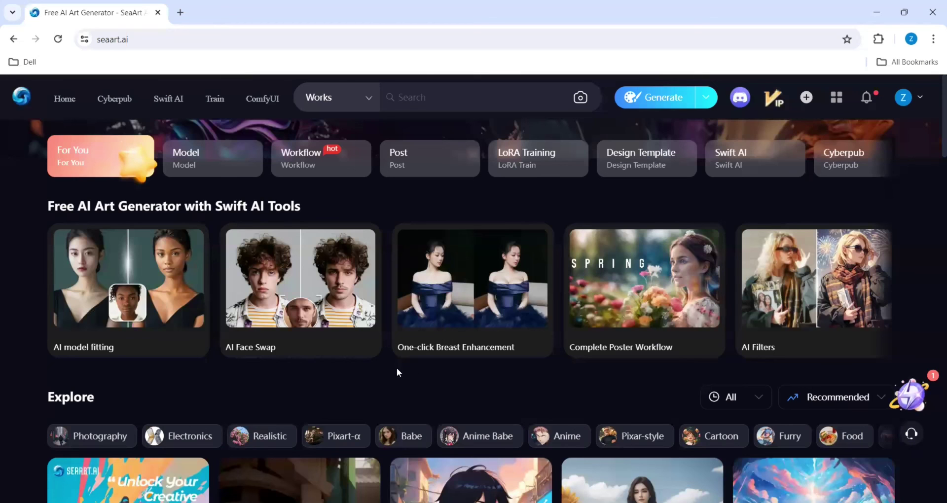
pyautogui.scroll(-6, 398, 372)
pyautogui.scroll(6, 405, 395)
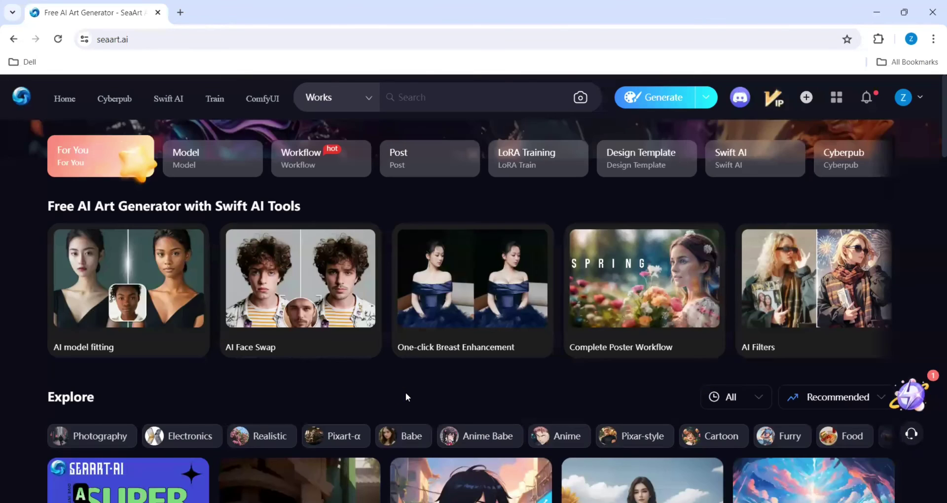